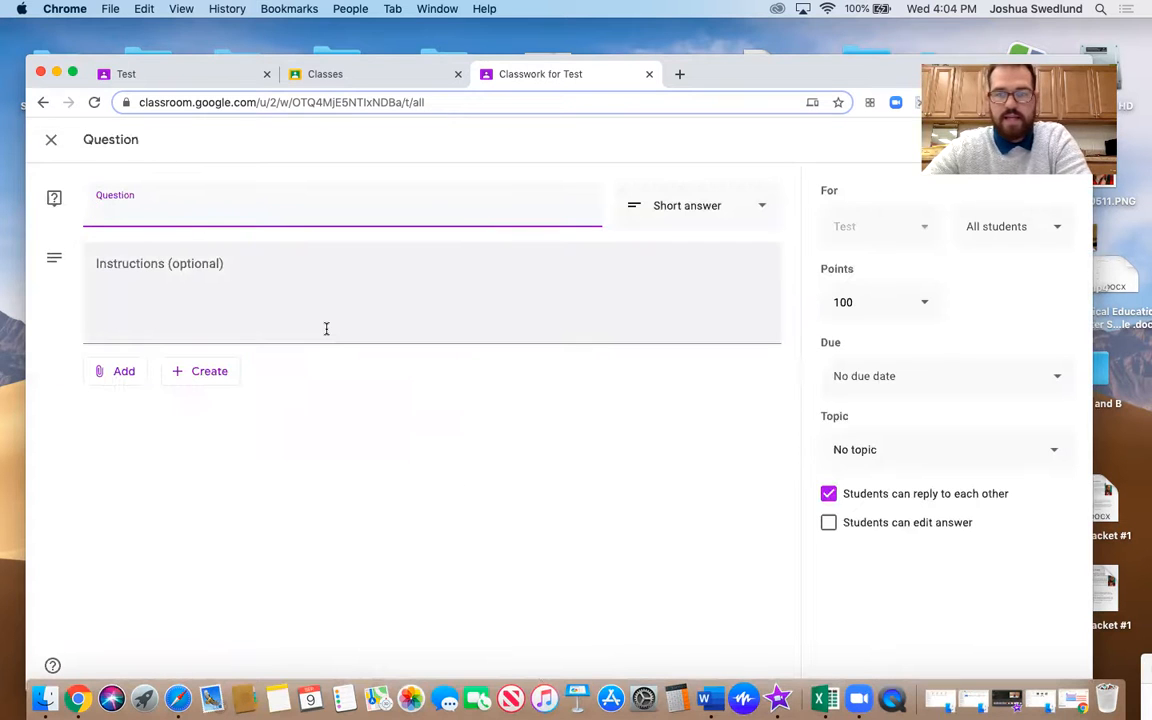
Set the question due on Sep 9, 2020 at 11:59 PM and stop students from replying to each other
{"action": "left_click", "coordinate": [1045, 378]}
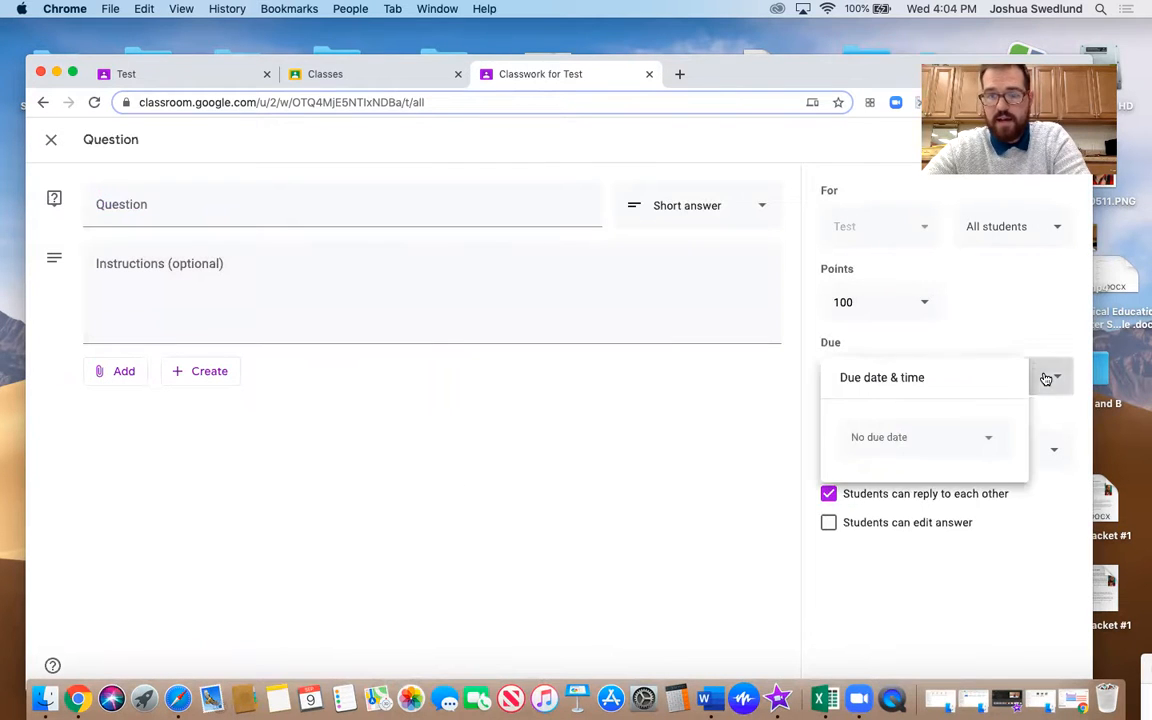
{"action": "left_click", "coordinate": [925, 437]}
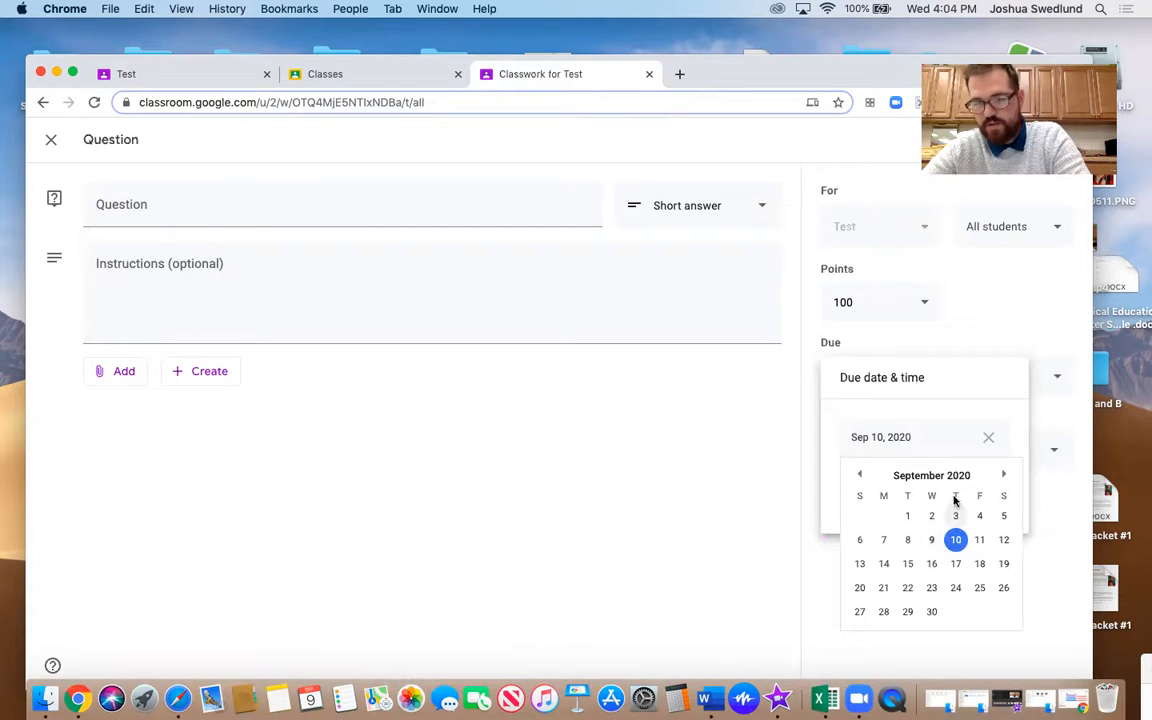
{"action": "left_click", "coordinate": [932, 546]}
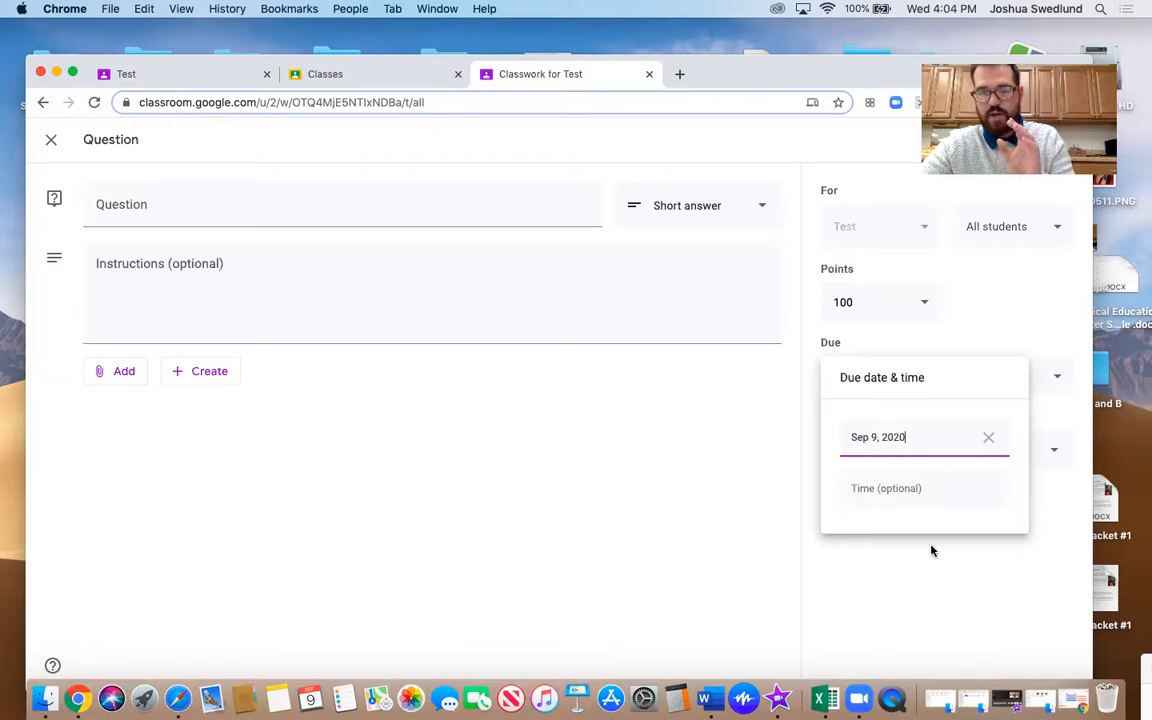
{"action": "left_click", "coordinate": [905, 490]}
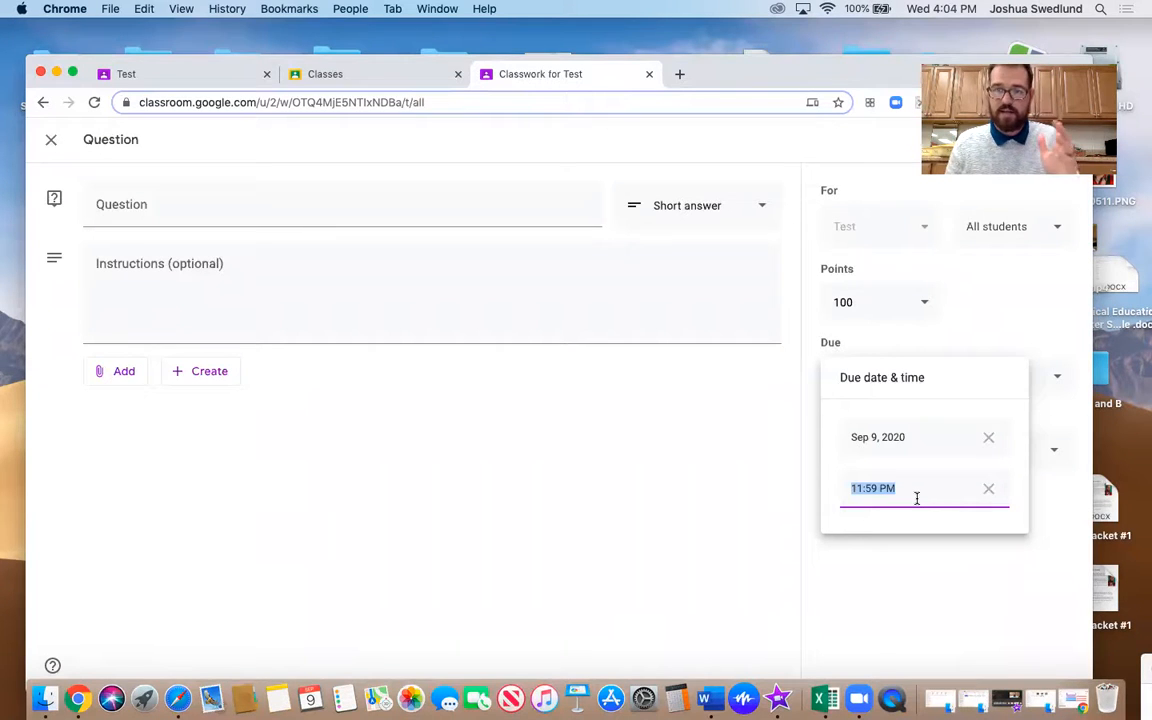
{"action": "left_click", "coordinate": [1054, 491]}
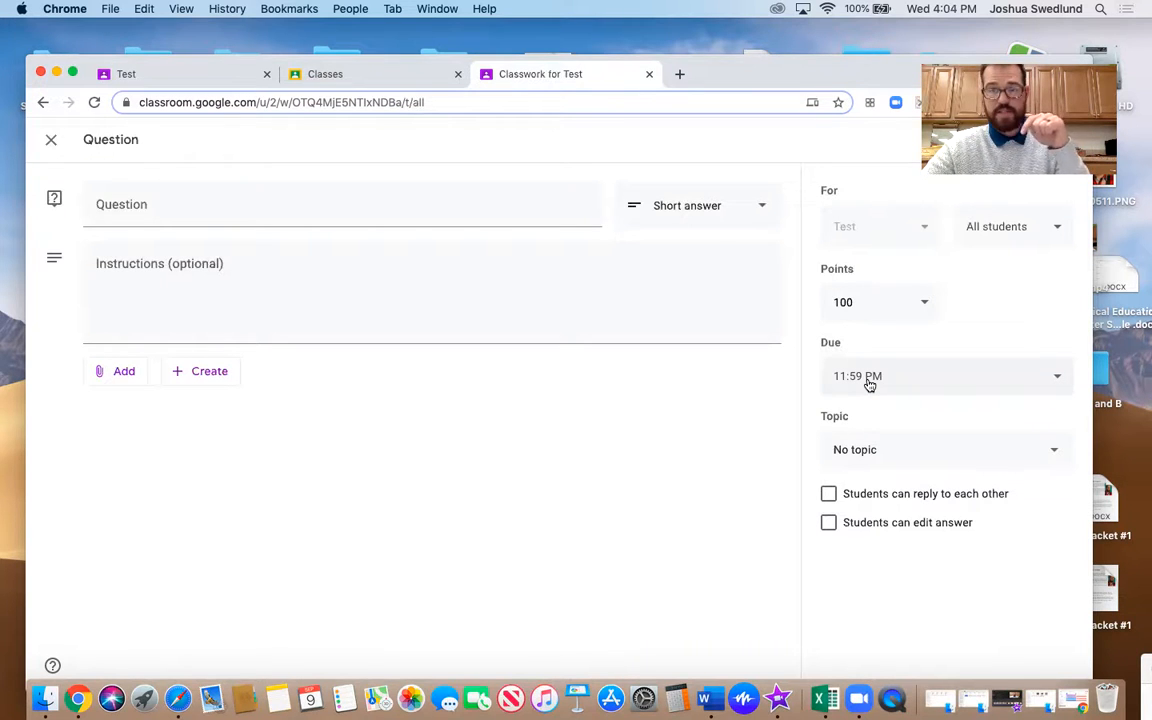
Make the question ungraded and assign it to a new topic named Attendance
{"action": "left_click", "coordinate": [916, 306]}
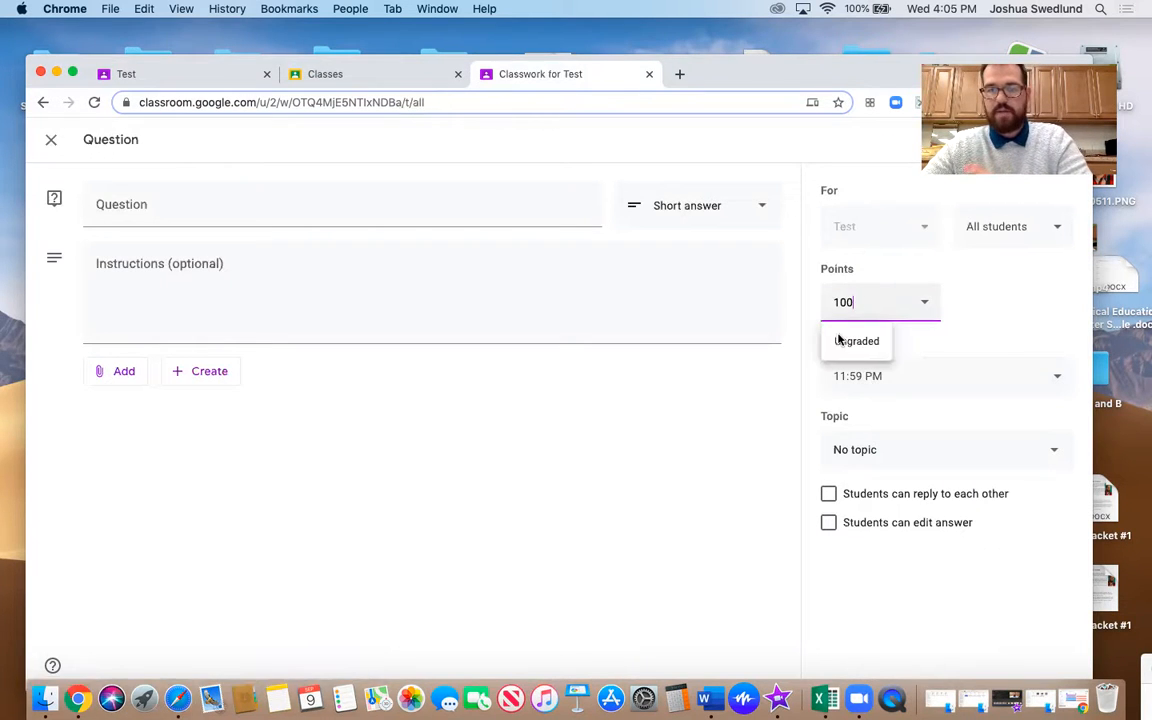
{"action": "left_click", "coordinate": [856, 342]}
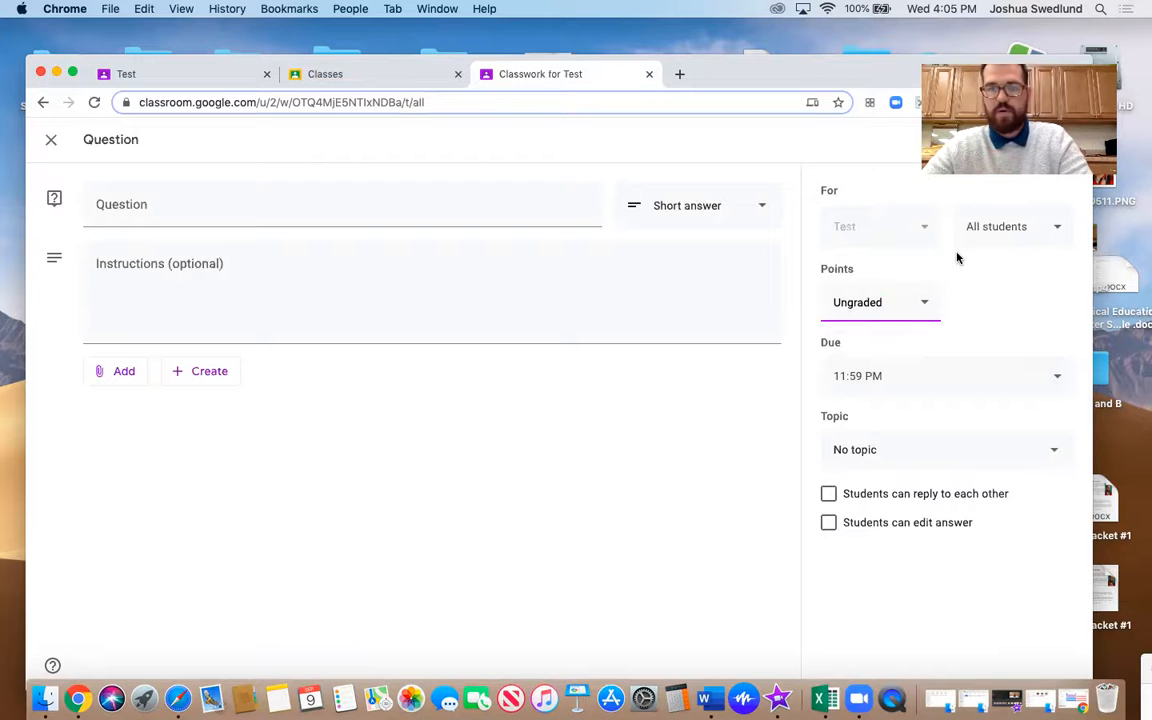
{"action": "left_click", "coordinate": [1054, 453]}
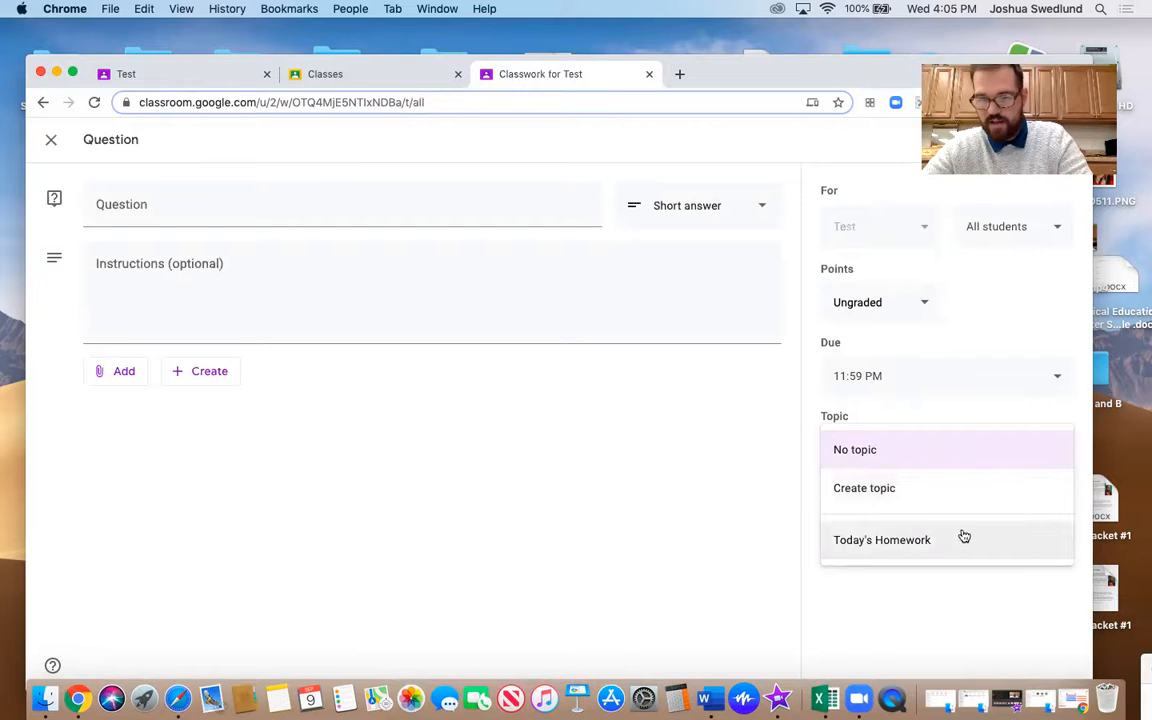
{"action": "left_click", "coordinate": [867, 490]}
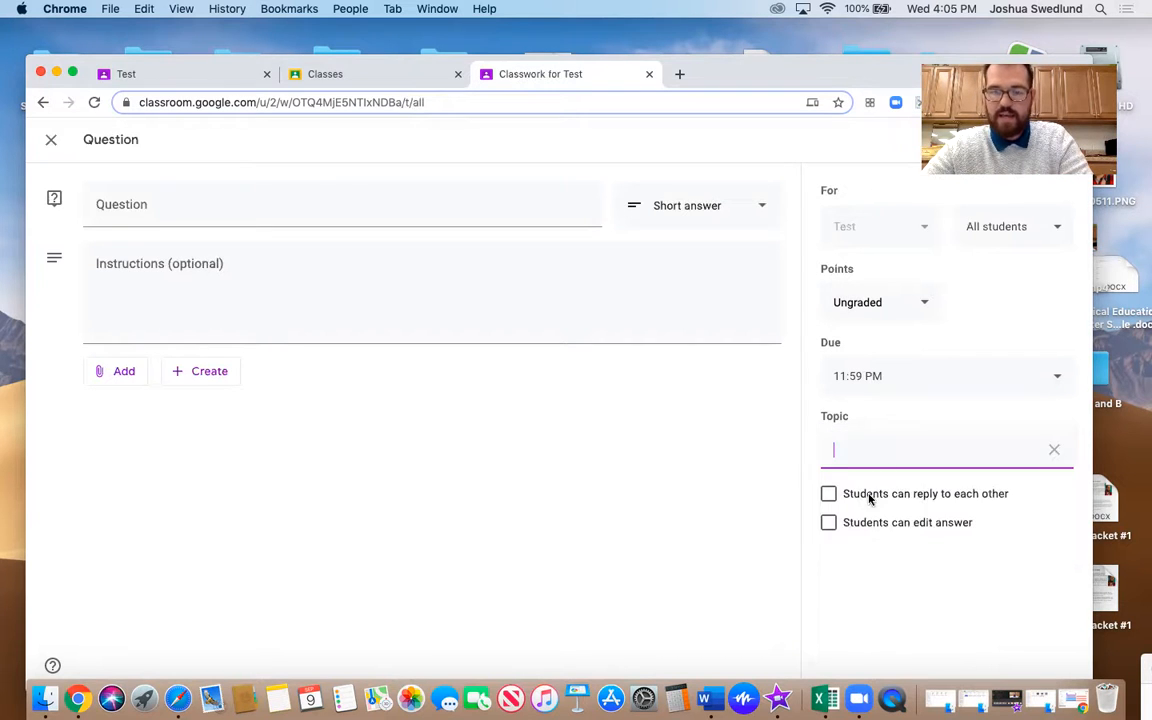
{"action": "type", "text": "Attendance"}
{"action": "left_click", "coordinate": [828, 524]}
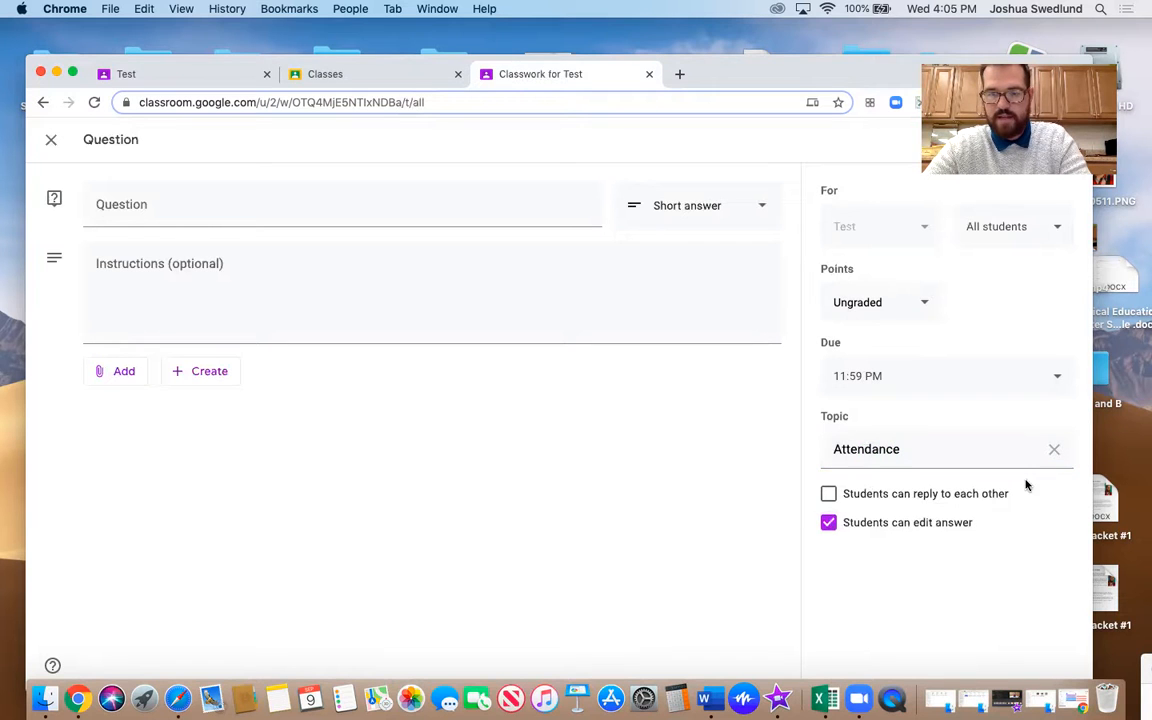
{"action": "left_click", "coordinate": [828, 527]}
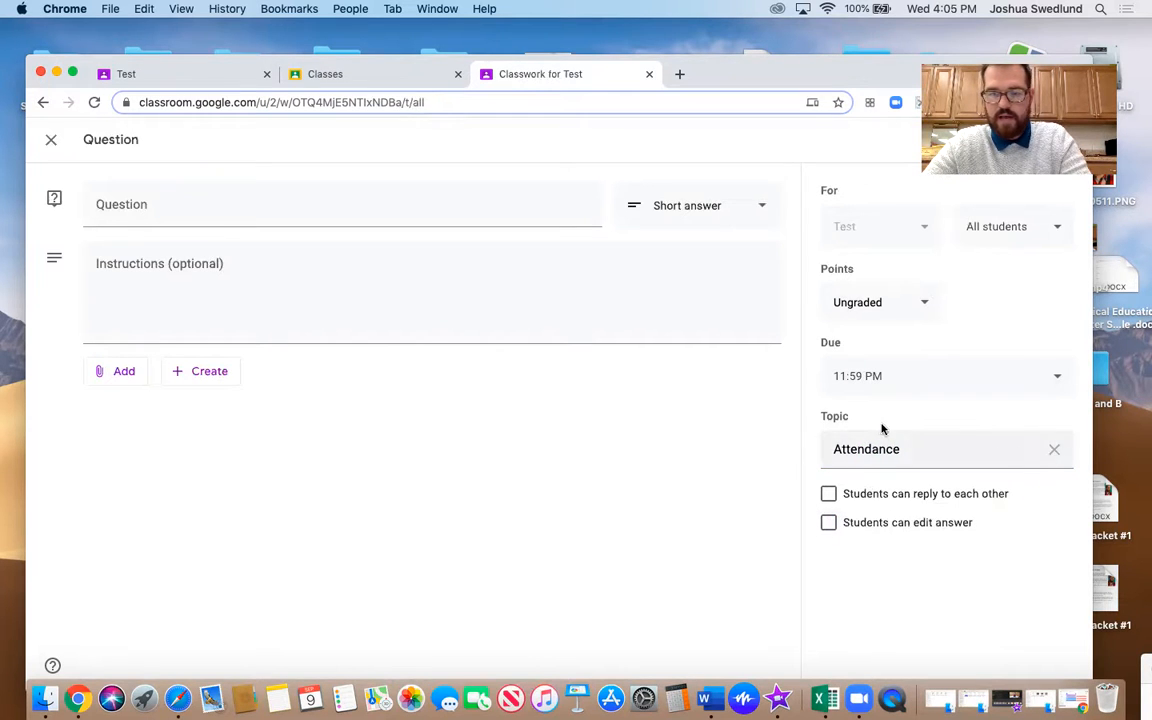
{"action": "left_click", "coordinate": [910, 440]}
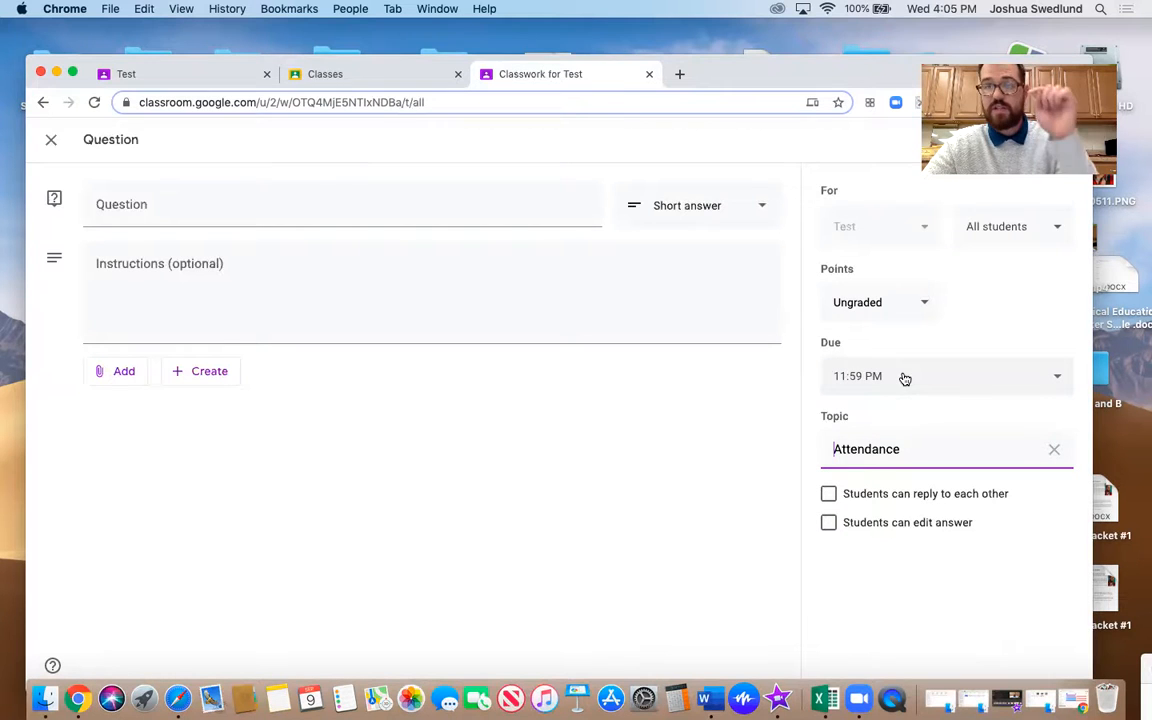
Title the question "Did You Attend Class Today" and change its answer type to Multiple choice
{"action": "left_click", "coordinate": [275, 205]}
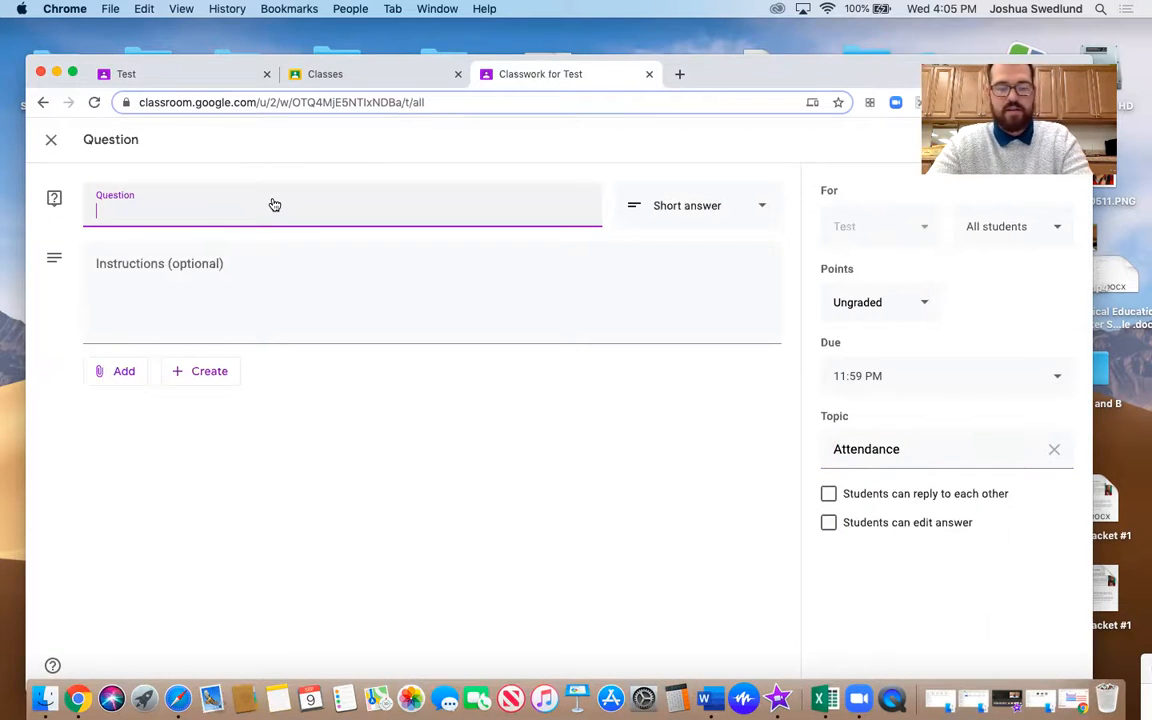
{"action": "type", "text": "Did You Attend Class Today"}
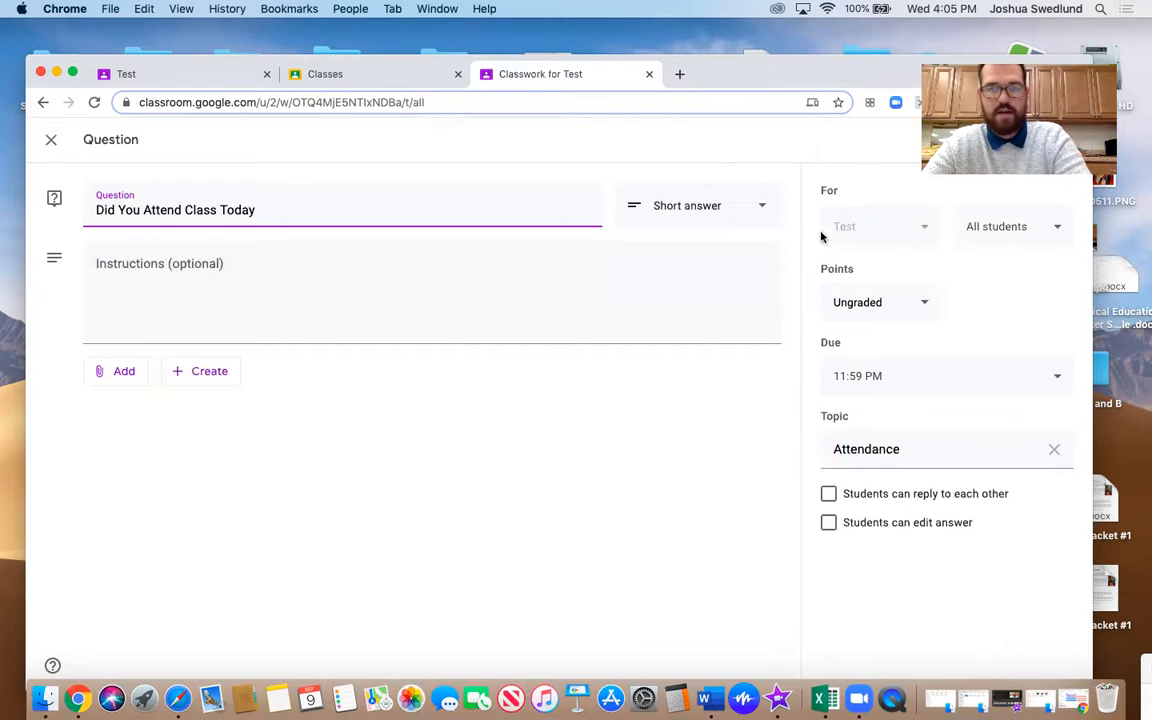
{"action": "left_click", "coordinate": [758, 216]}
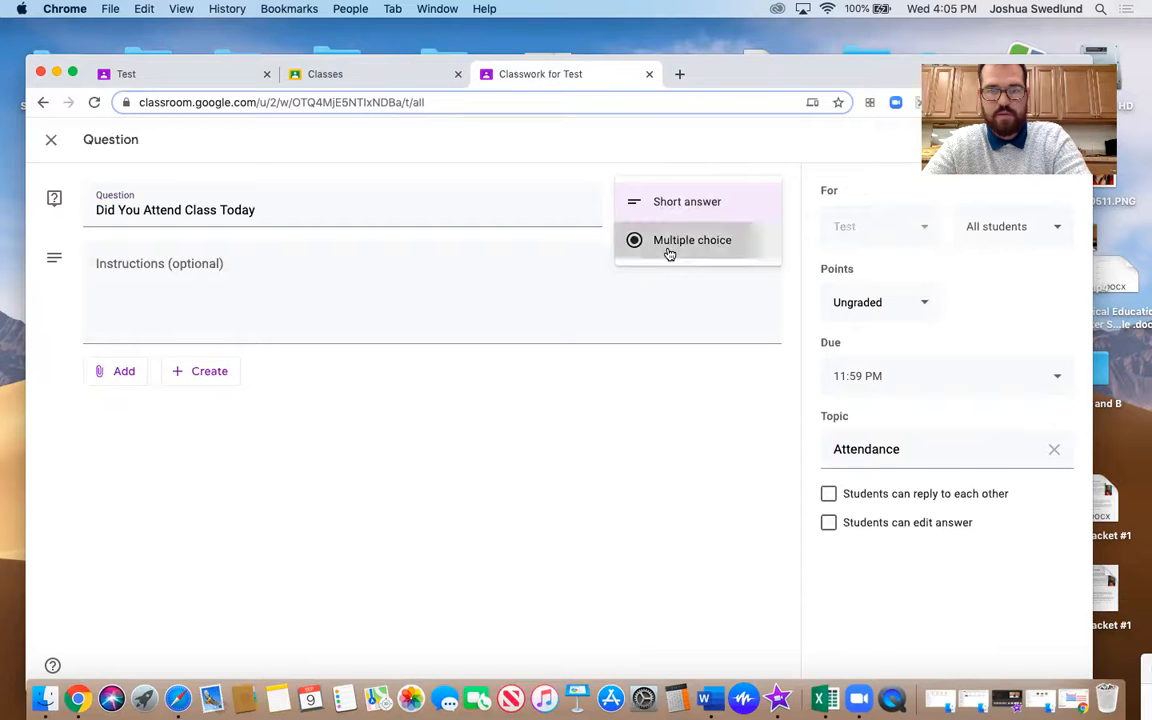
{"action": "left_click", "coordinate": [668, 251]}
Fill in the first answer option as "Yes, I joined in person"
{"action": "left_click", "coordinate": [165, 374]}
{"action": "type", "text": "Yes"}
{"action": "left_click", "coordinate": [150, 410]}
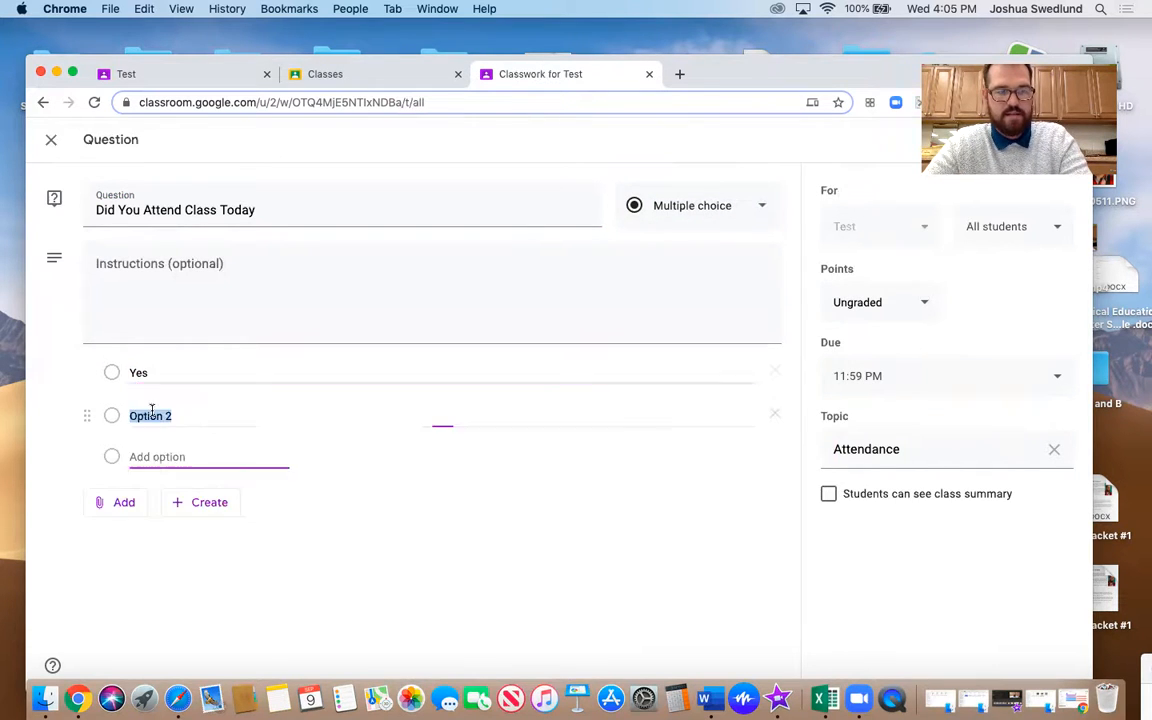
{"action": "left_click", "coordinate": [159, 375]}
{"action": "key", "text": "Right"}
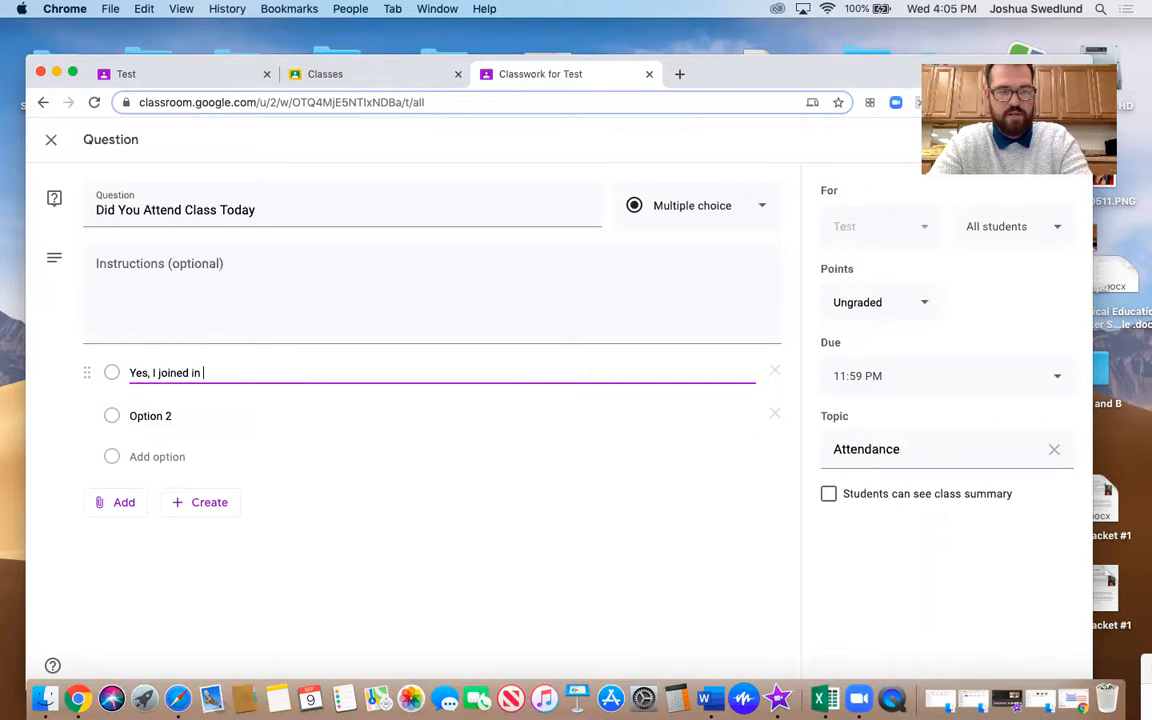
Fill in the second answer option as "No, I was at home"
{"action": "left_click", "coordinate": [175, 414]}
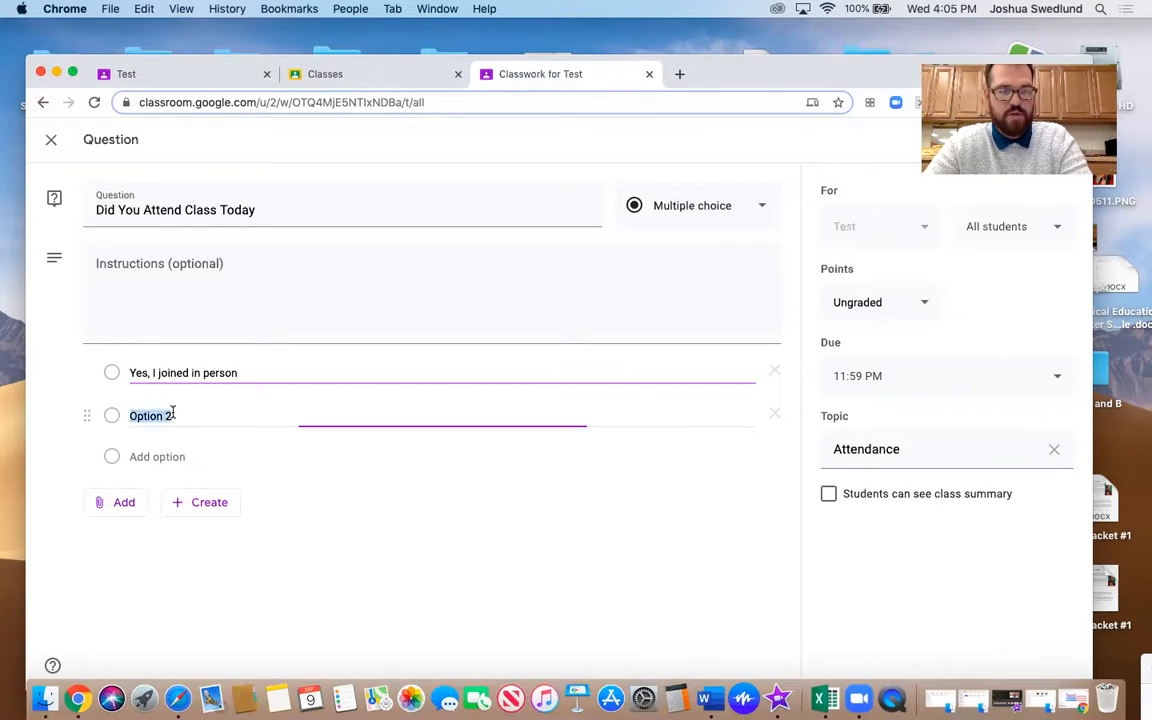
{"action": "type", "text": "No, I w"}
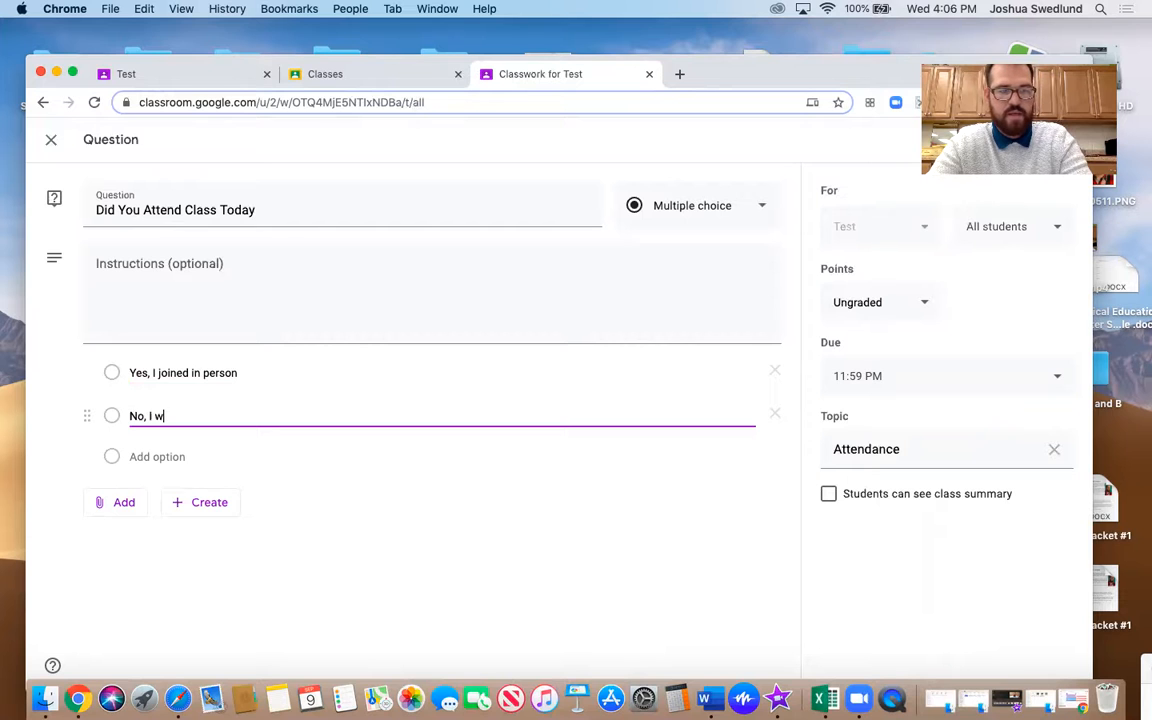
{"action": "type", "text": "as at home"}
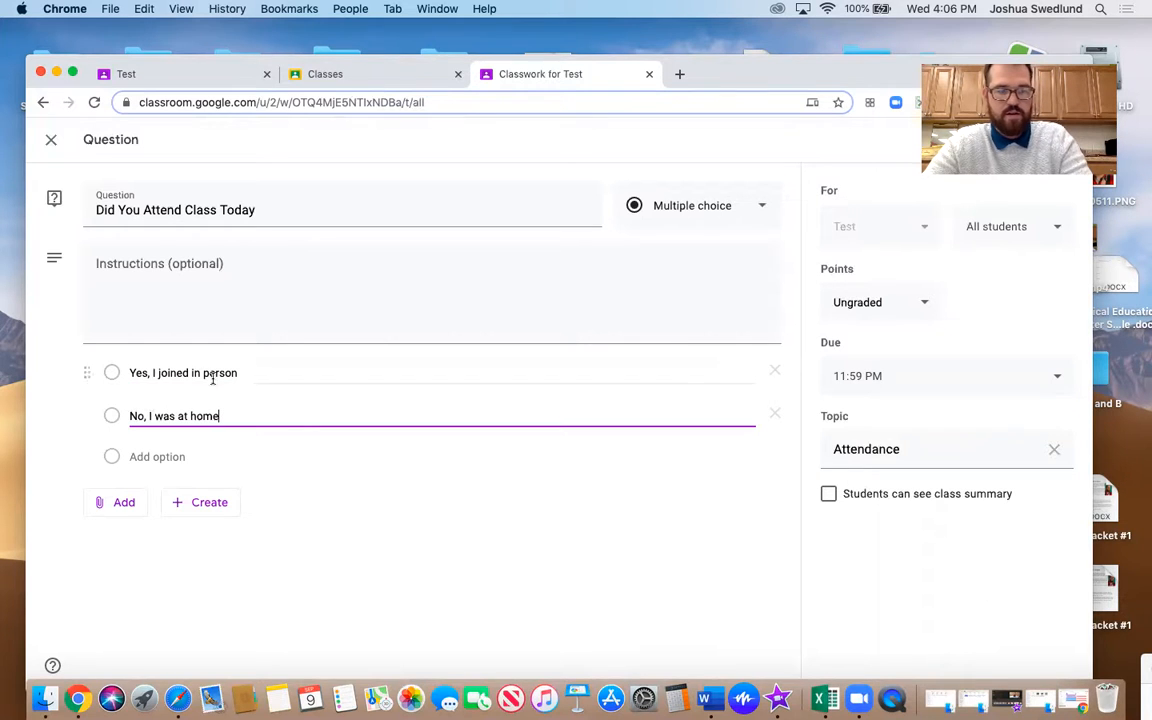
Reword the second answer option to "No, I checked in later at home"
{"action": "left_click", "coordinate": [109, 413]}
{"action": "left_click", "coordinate": [235, 418]}
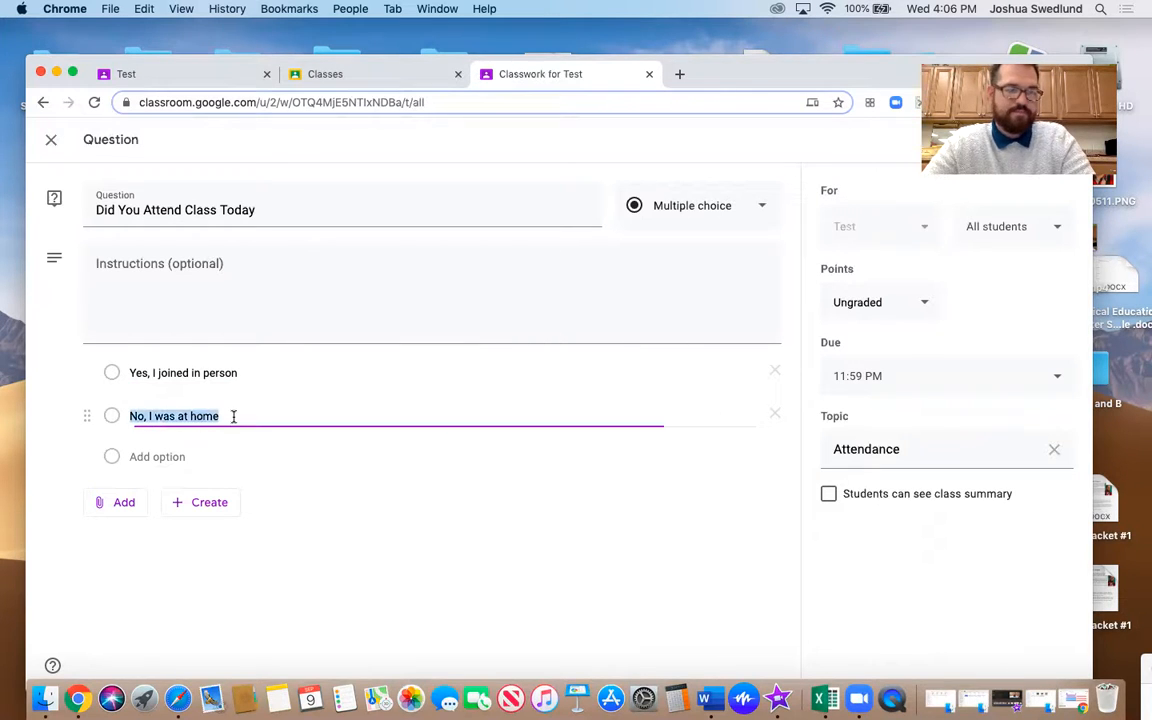
{"action": "left_click", "coordinate": [191, 416]}
{"action": "key", "text": "BackSpace"}
{"action": "key", "text": "BackSpace"}
{"action": "key", "text": "BackSpace"}
{"action": "type", "text": "checked in later"}
{"action": "left_click", "coordinate": [402, 586]}
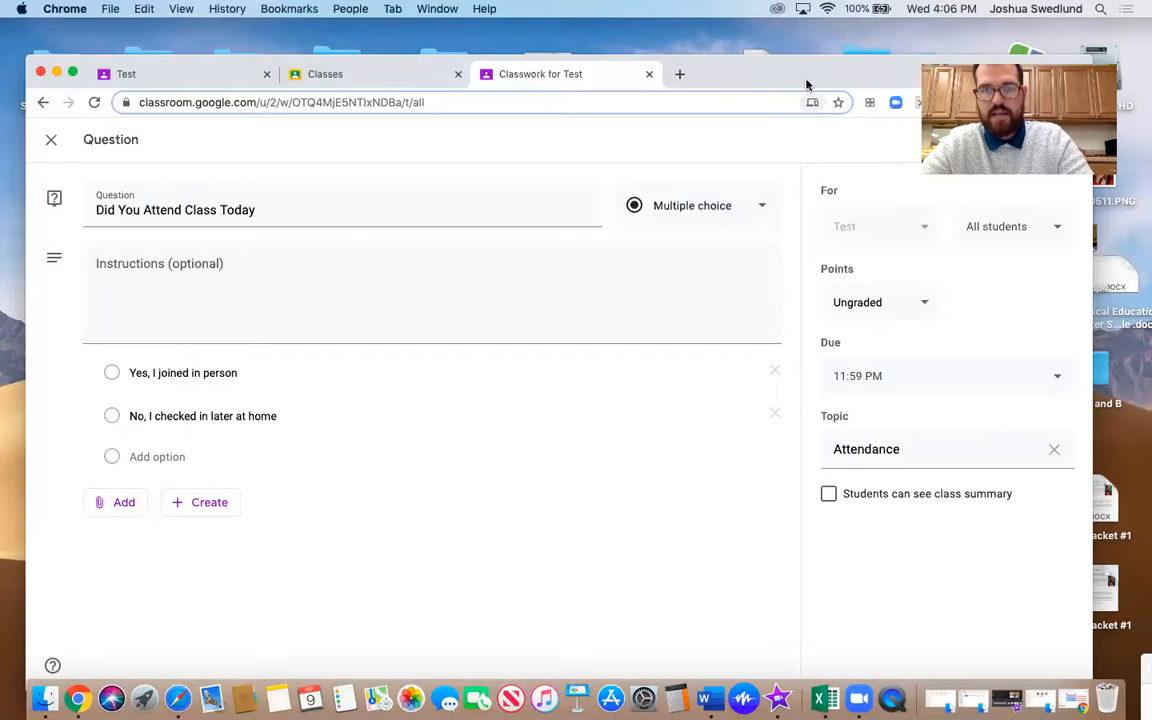
Post the attendance question to the class
{"action": "left_click_drag", "start_coordinate": [807, 77], "coordinate": [789, 135]}
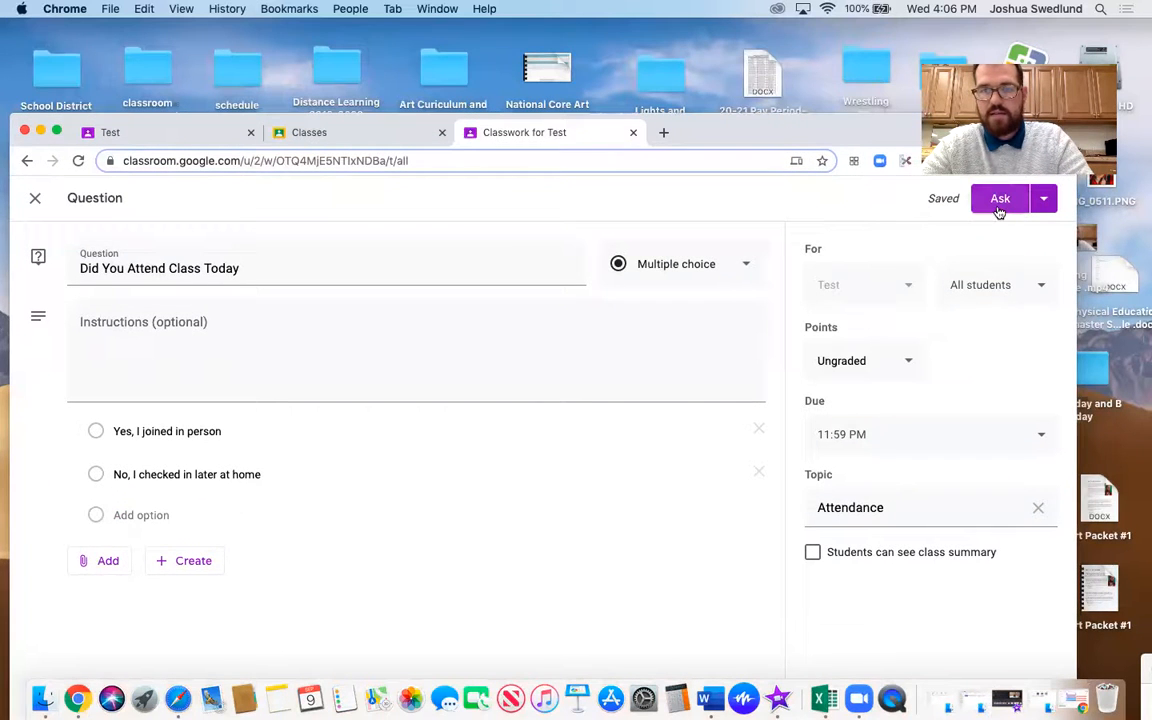
{"action": "left_click", "coordinate": [1000, 197]}
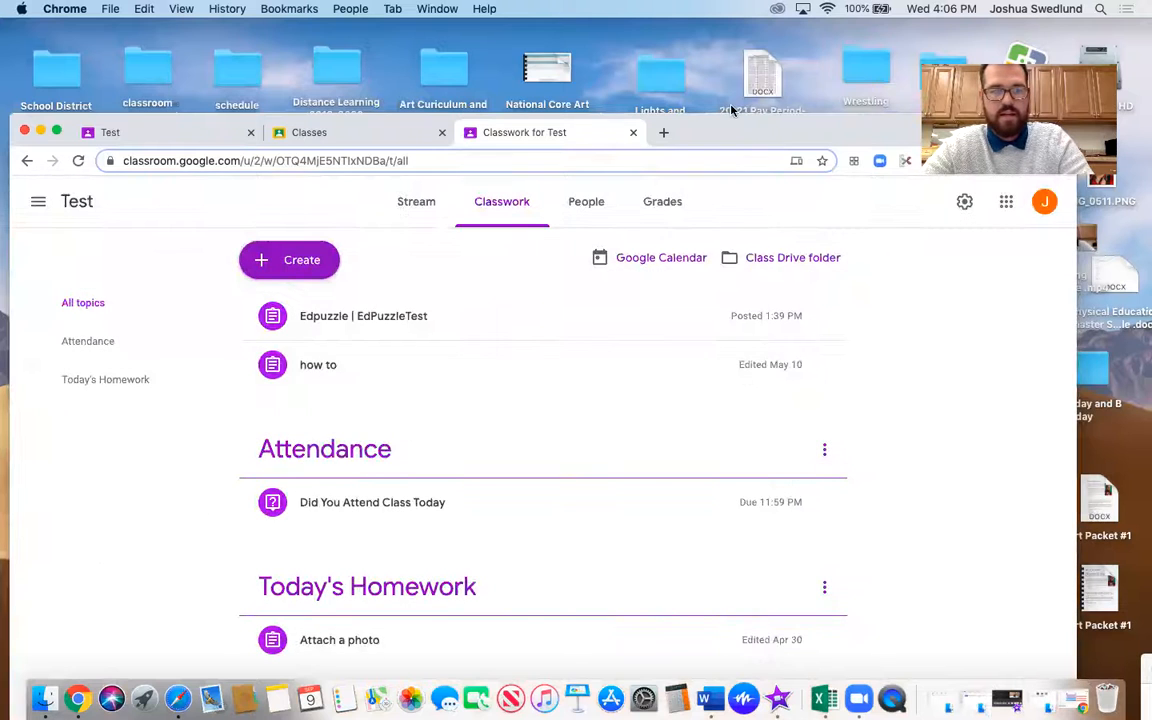
{"action": "left_click_drag", "start_coordinate": [753, 129], "coordinate": [784, 57]}
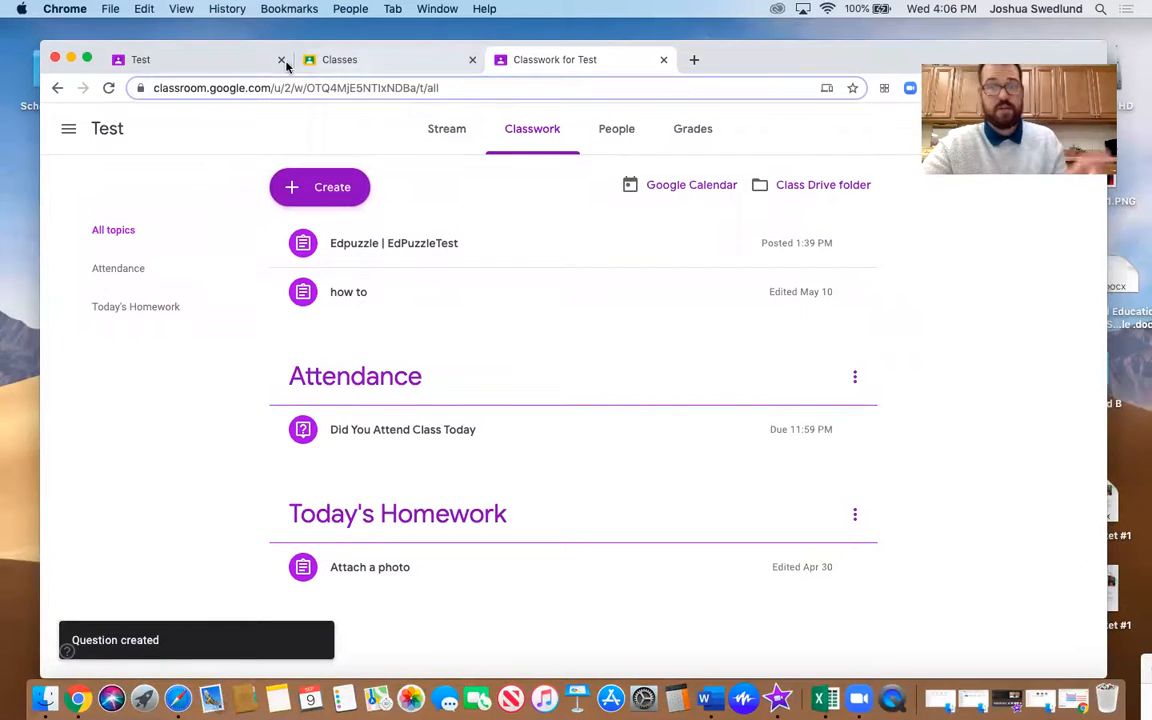
Switch to the student's view of the Test class, reload it and check the stream for the new attendance question
{"action": "left_click", "coordinate": [202, 61]}
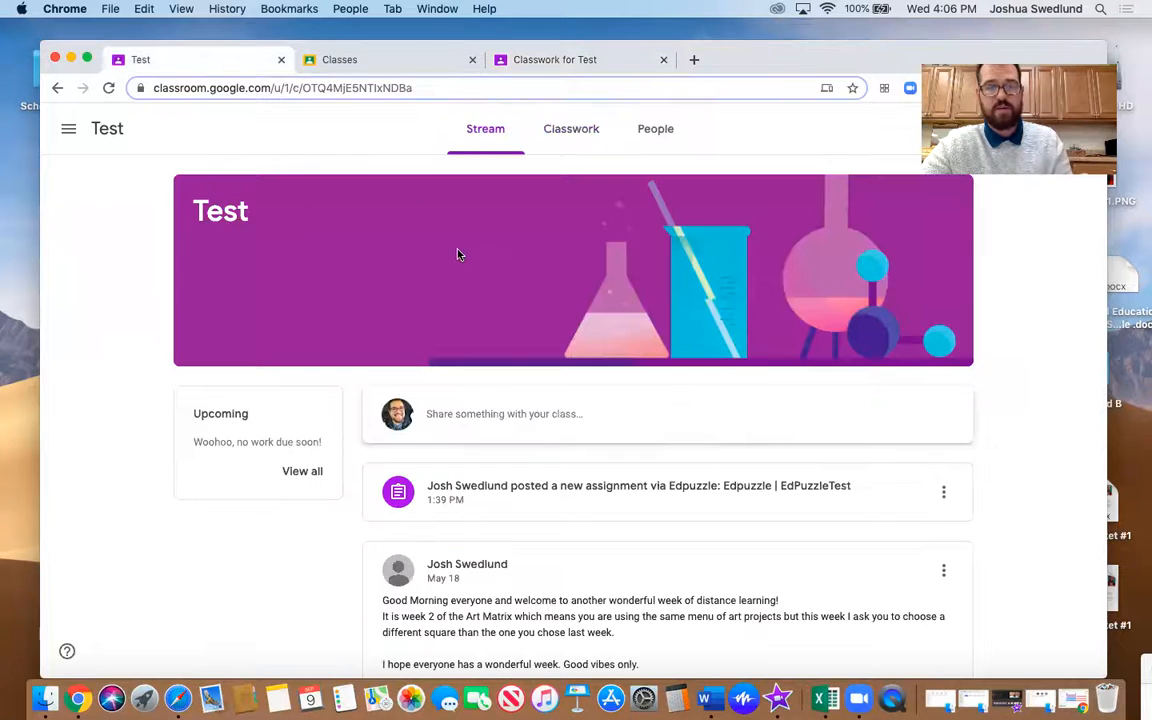
{"action": "left_click", "coordinate": [107, 90]}
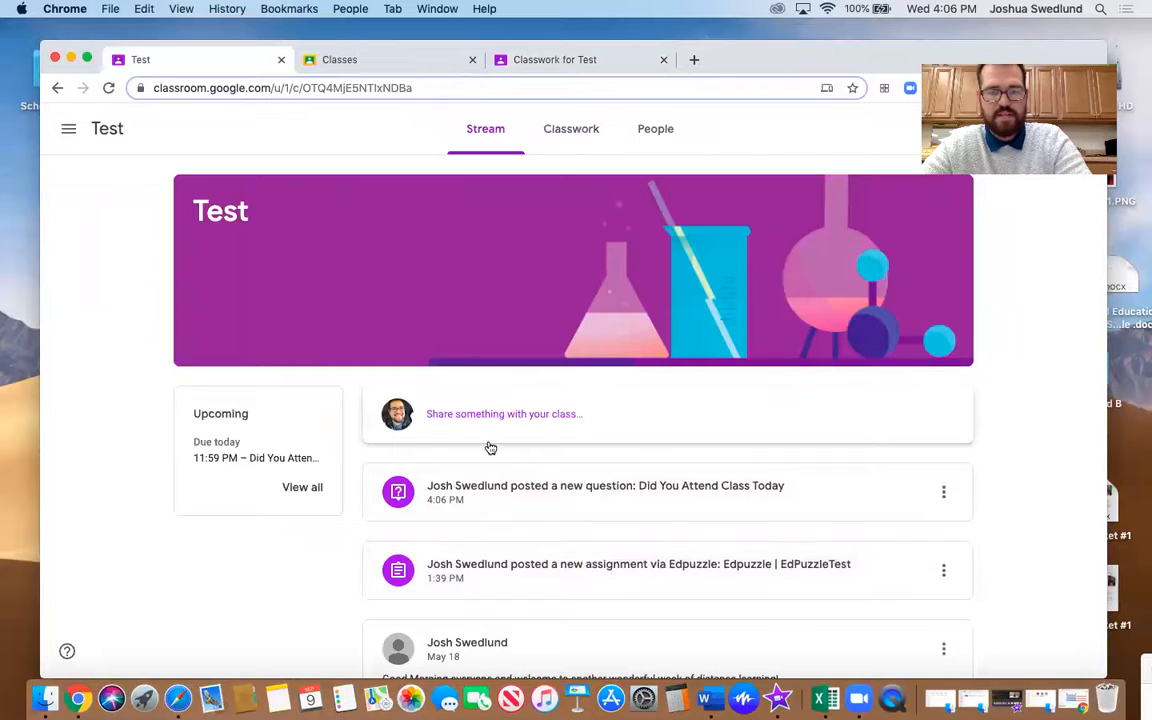
{"action": "scroll", "coordinate": [604, 514], "scroll_direction": "down", "scroll_amount": 3}
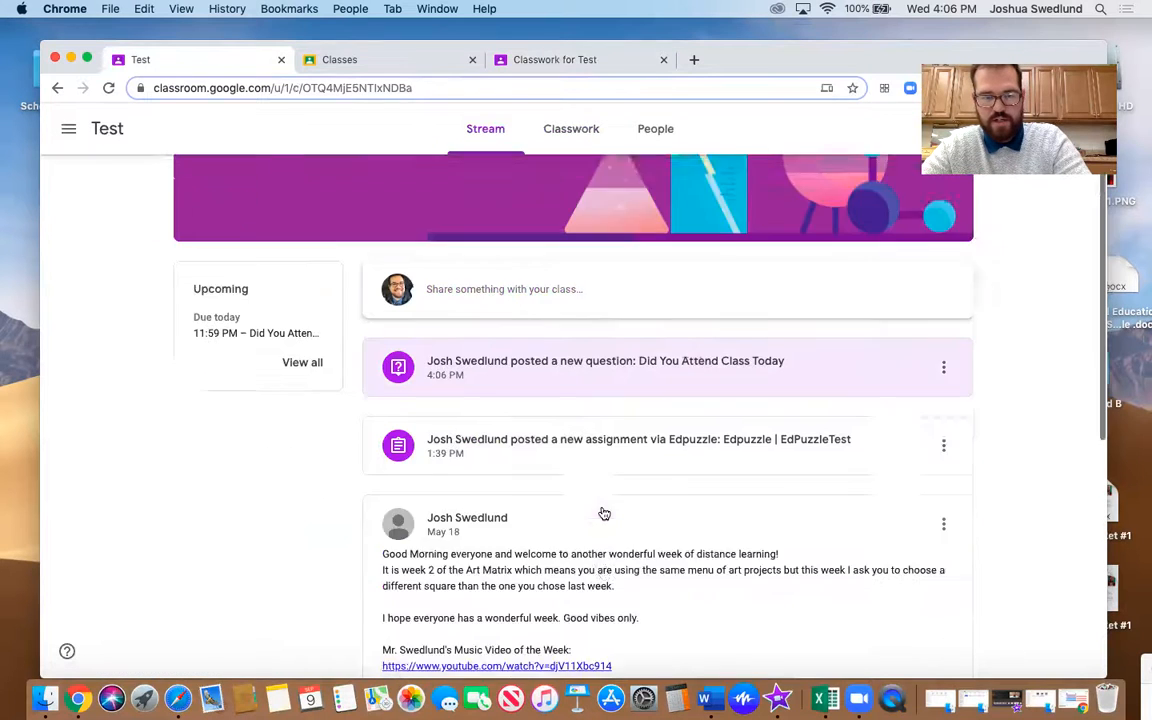
{"action": "scroll", "coordinate": [715, 317], "scroll_direction": "up", "scroll_amount": 3}
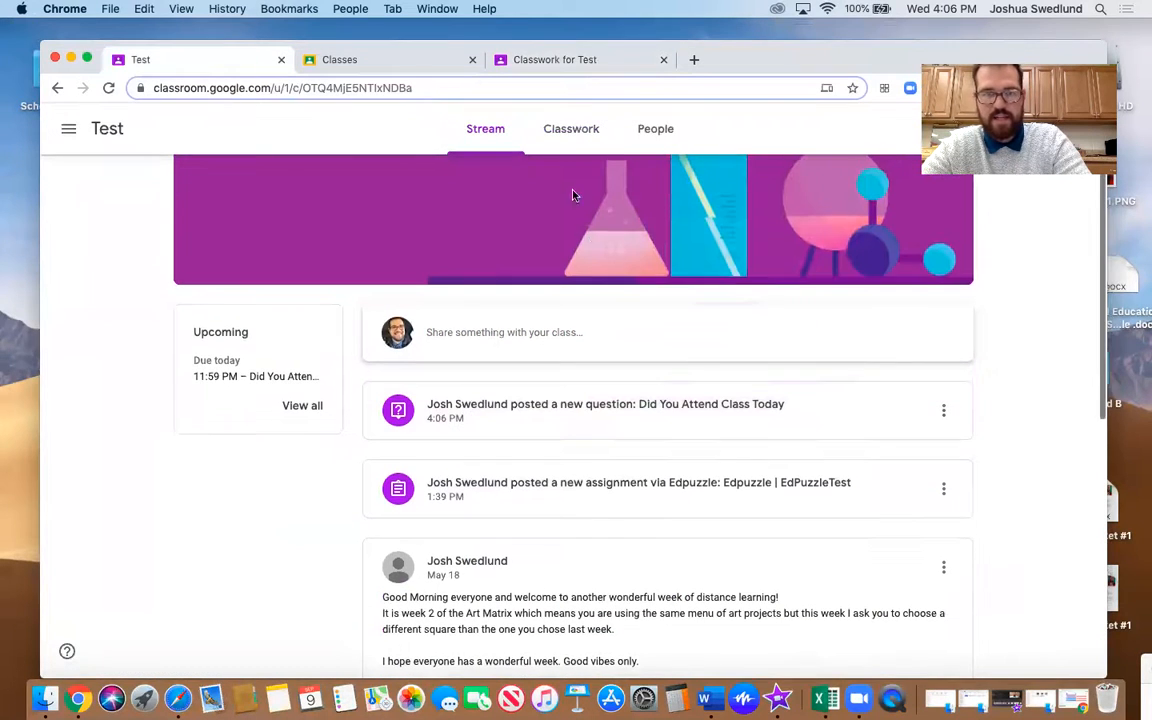
As the student, open the attendance question in the classwork, answer "Yes, I joined in person" and turn it in
{"action": "left_click", "coordinate": [581, 134]}
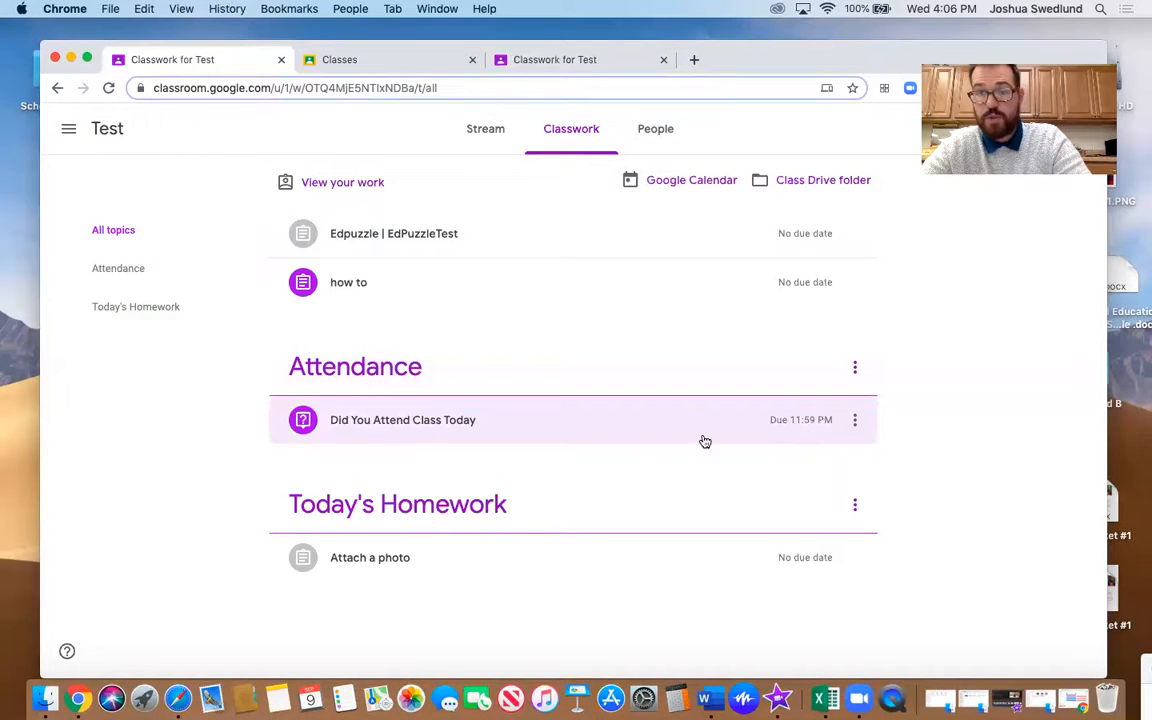
{"action": "left_click", "coordinate": [393, 427]}
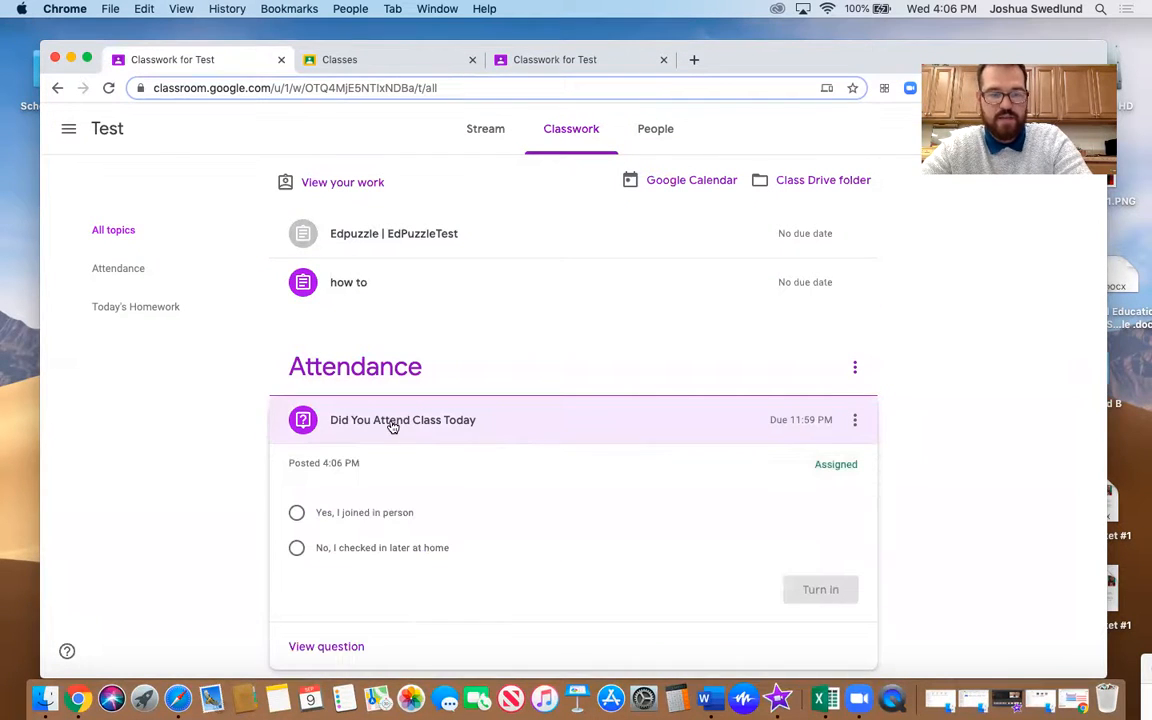
{"action": "left_click", "coordinate": [296, 512]}
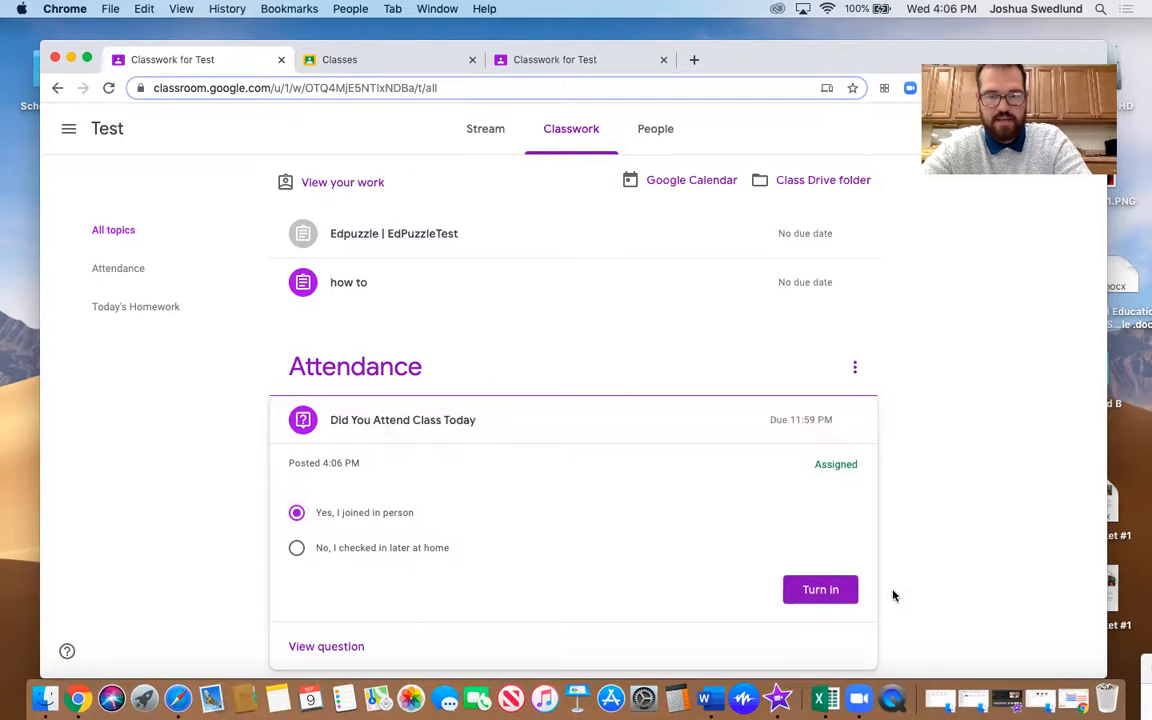
{"action": "left_click", "coordinate": [816, 591]}
{"action": "left_click", "coordinate": [666, 438]}
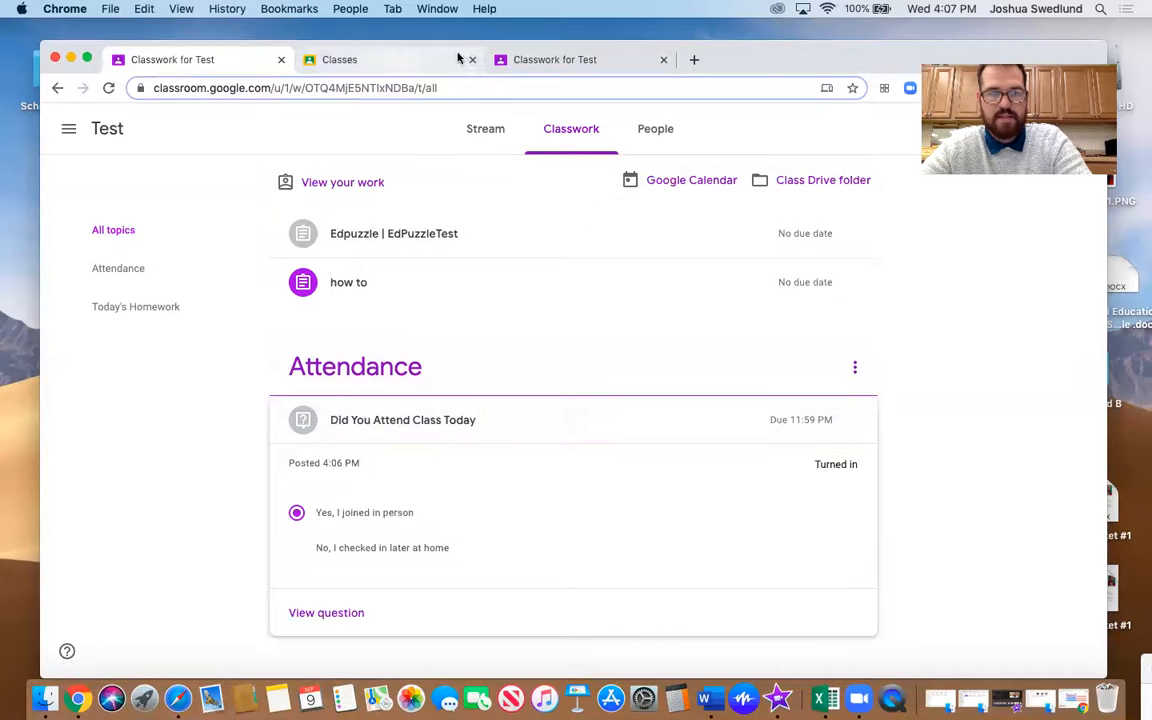
Switch to the teacher's view of the Test class, reload the classwork and review the student answers to "Did You Attend Class Today"
{"action": "left_click", "coordinate": [540, 62]}
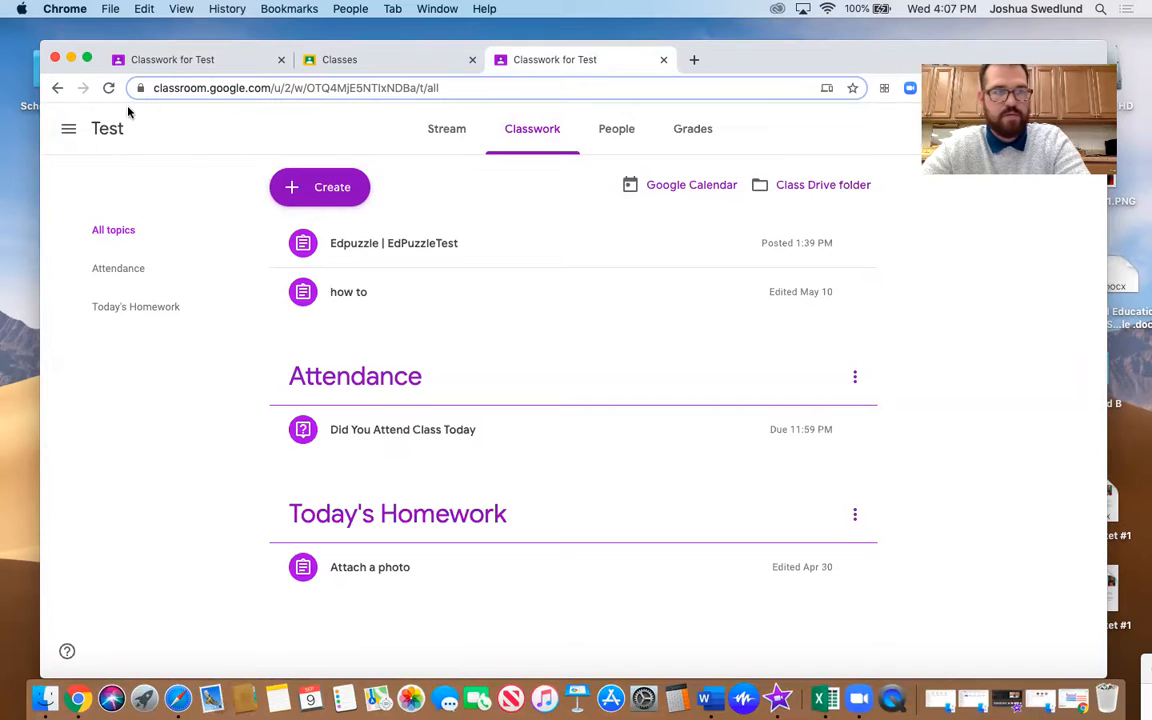
{"action": "left_click", "coordinate": [109, 88]}
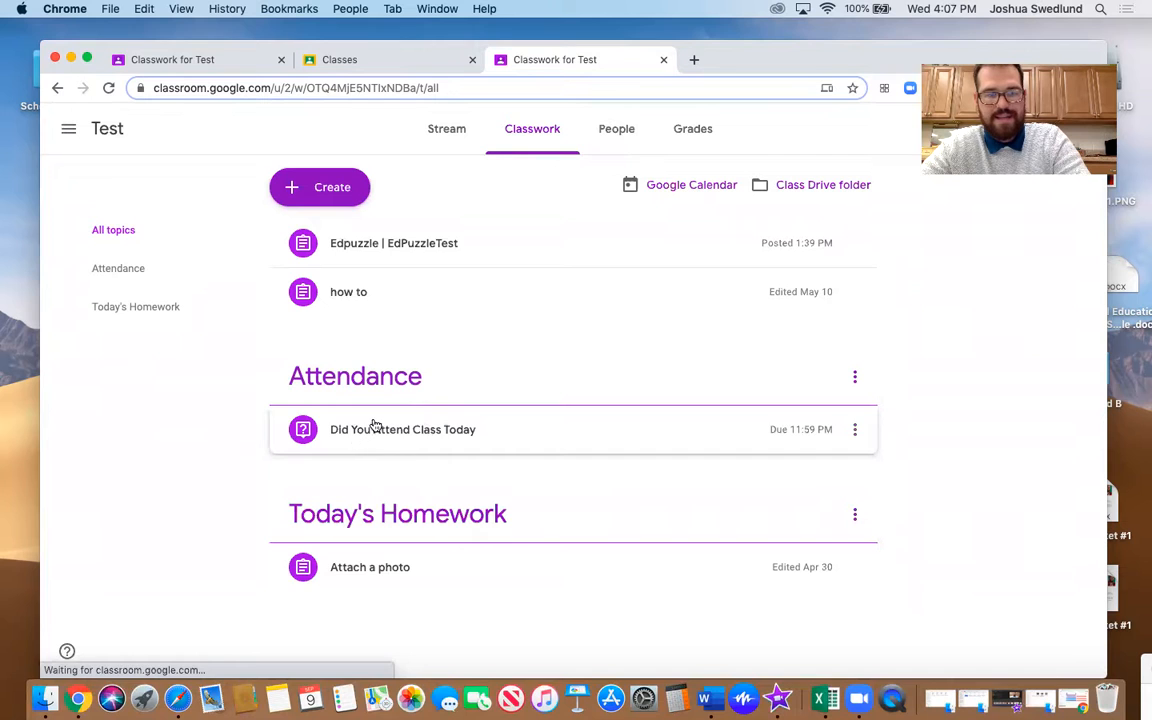
{"action": "left_click", "coordinate": [374, 425]}
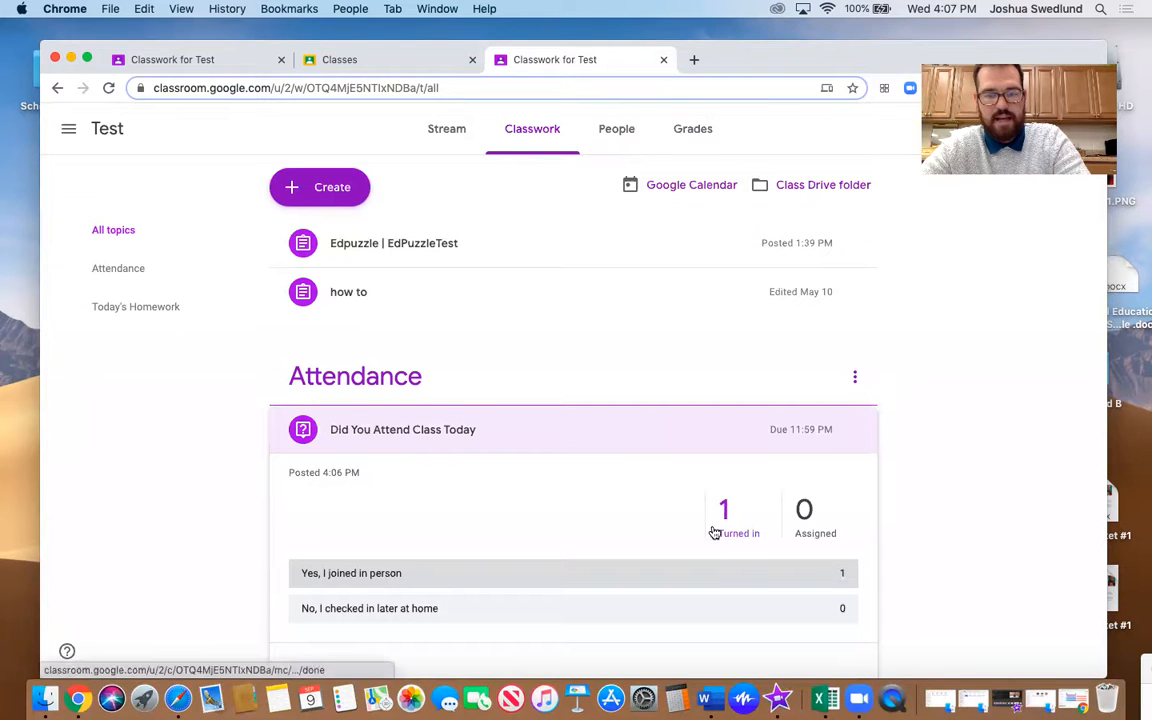
{"action": "scroll", "coordinate": [597, 447], "scroll_direction": "down", "scroll_amount": 3}
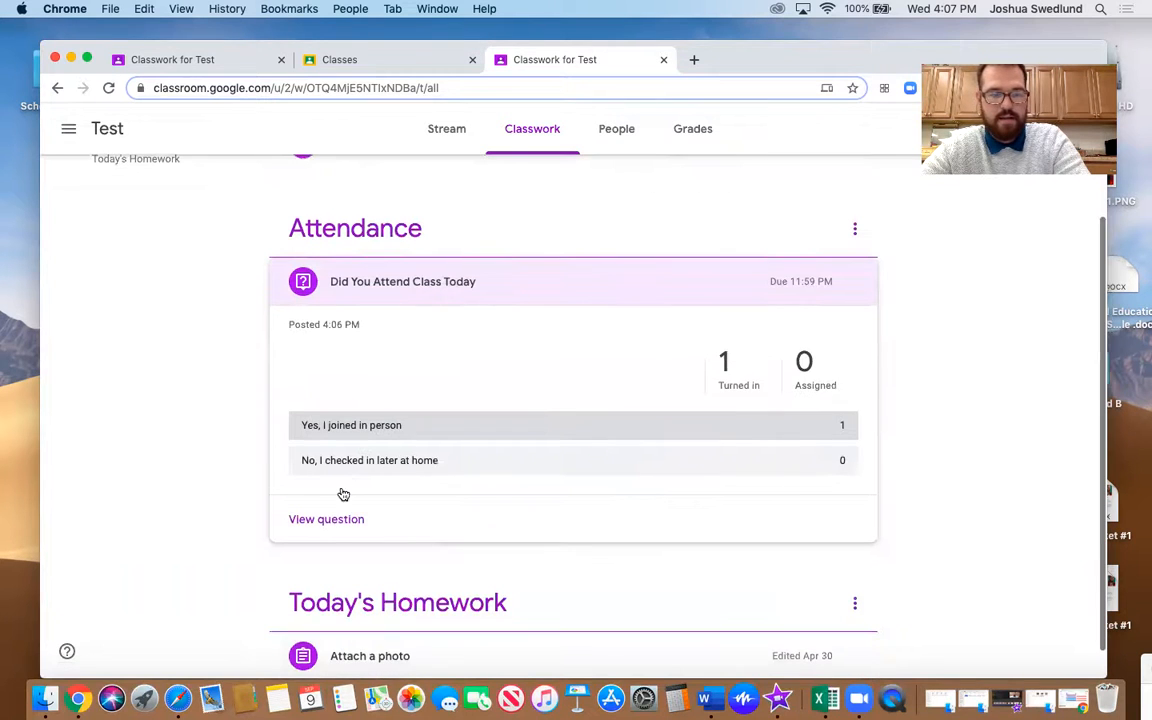
{"action": "left_click", "coordinate": [333, 520]}
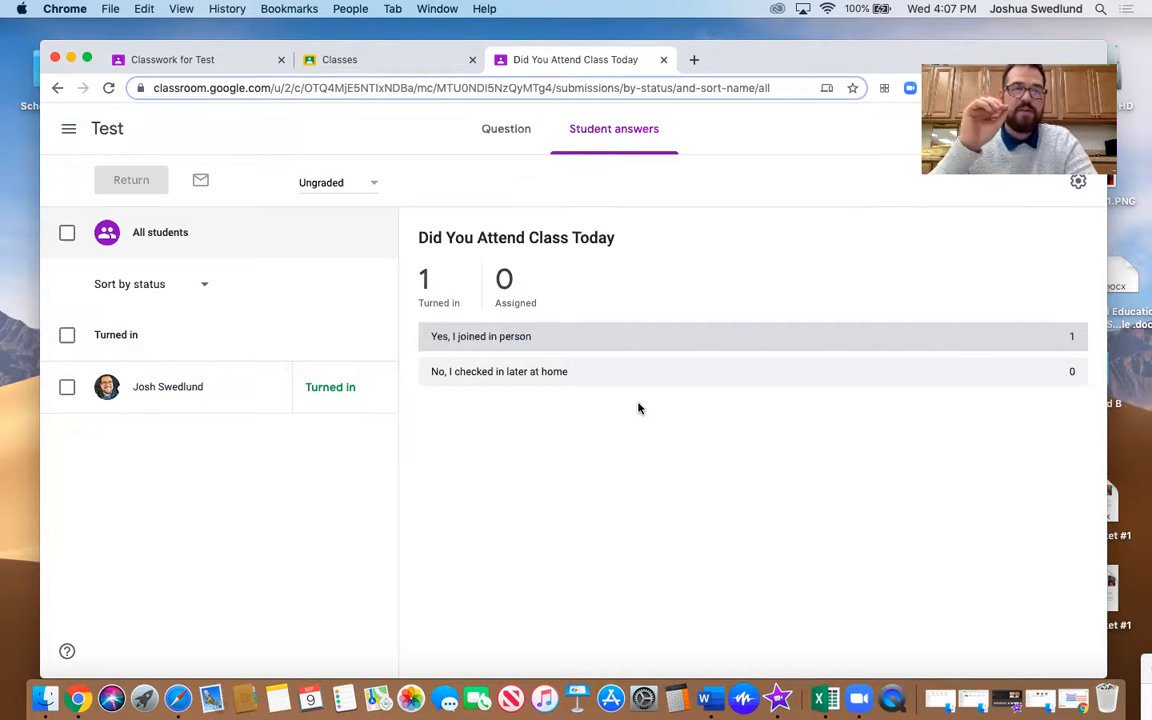
Go back to the class list, open the Test class's grades and dismiss the introductory gradebook tips
{"action": "left_click", "coordinate": [69, 131]}
{"action": "left_click", "coordinate": [90, 140]}
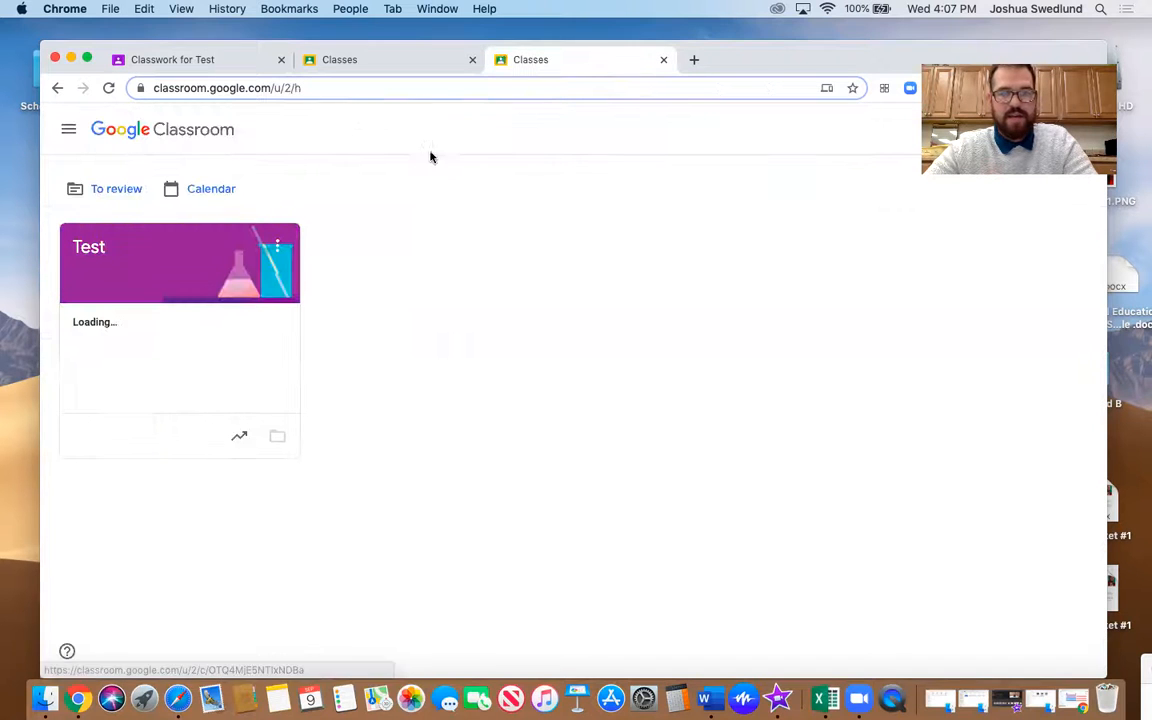
{"action": "left_click", "coordinate": [85, 252]}
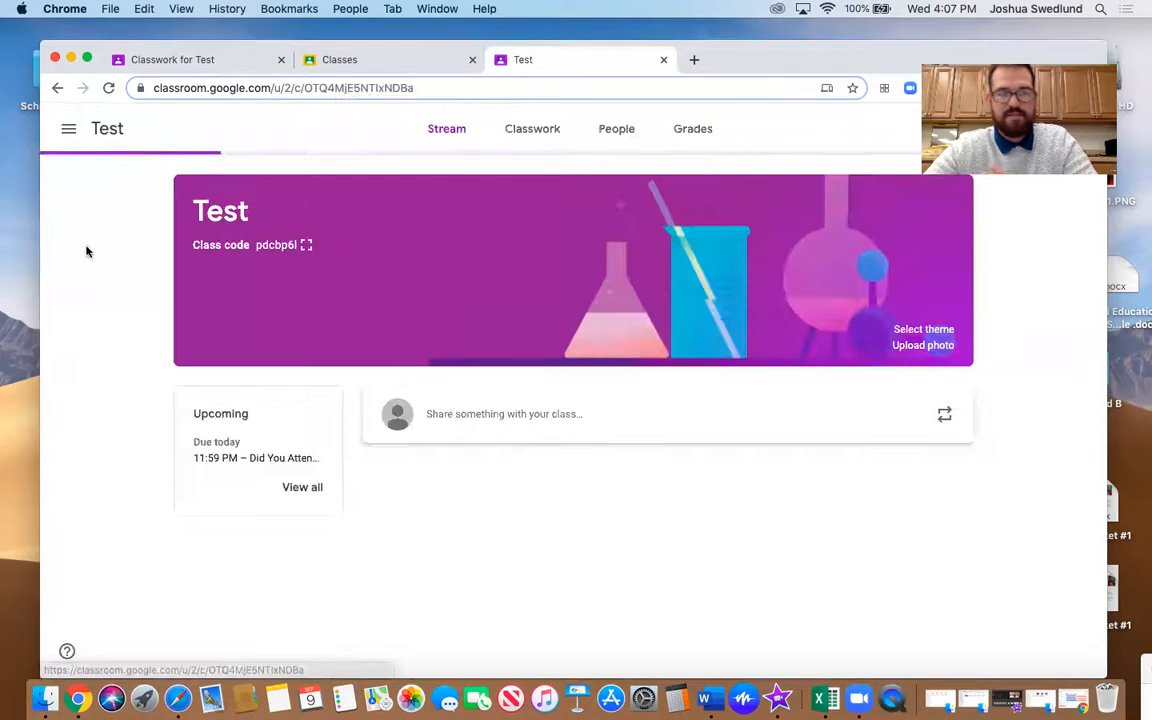
{"action": "left_click", "coordinate": [705, 134]}
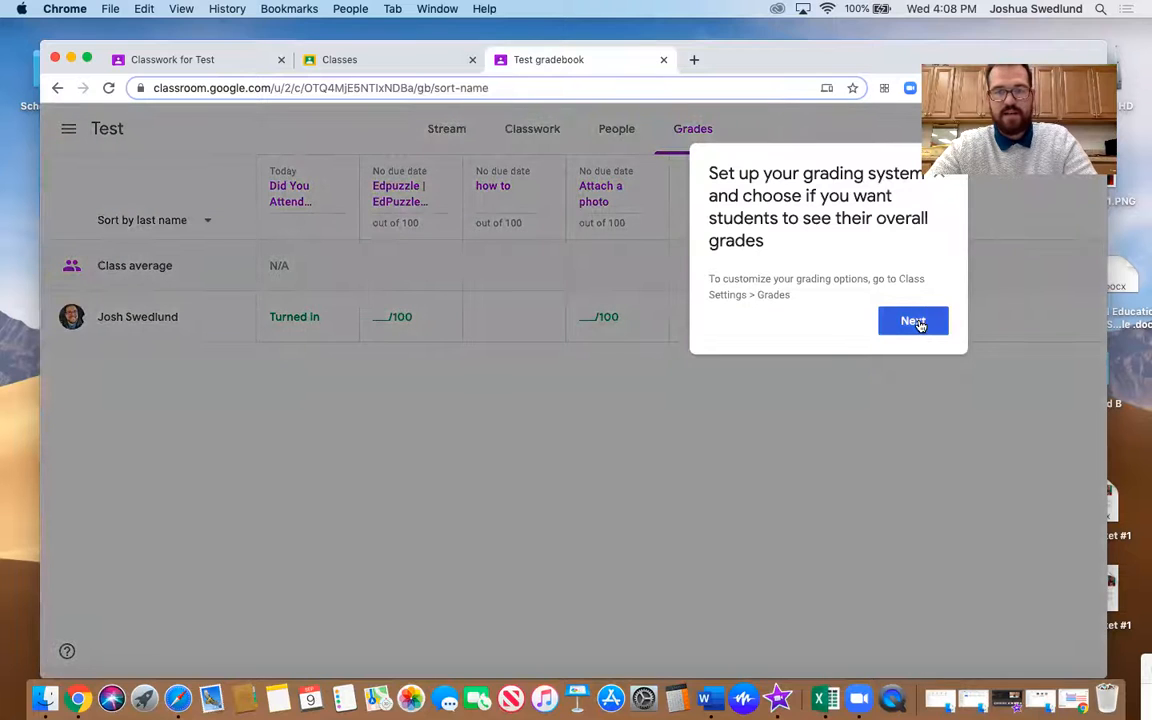
{"action": "left_click", "coordinate": [917, 321]}
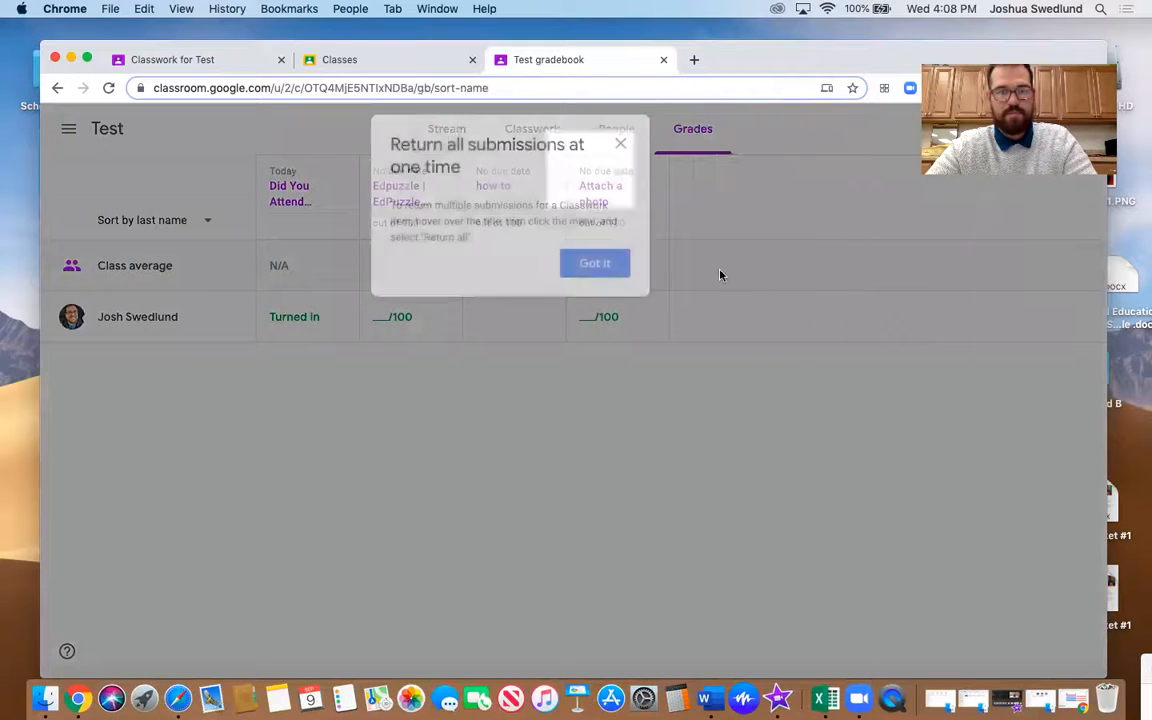
{"action": "left_click", "coordinate": [618, 145]}
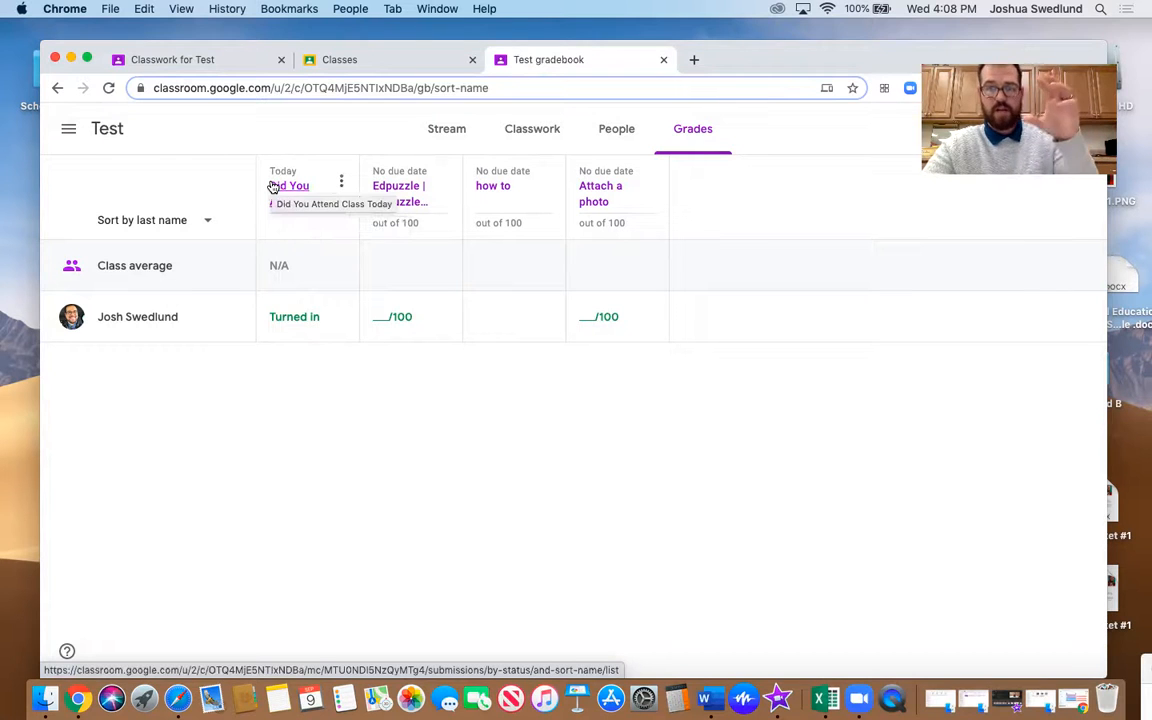
Delete the "Did You Attend Class Today" question from the gradebook, including its grades and comments
{"action": "left_click", "coordinate": [339, 183]}
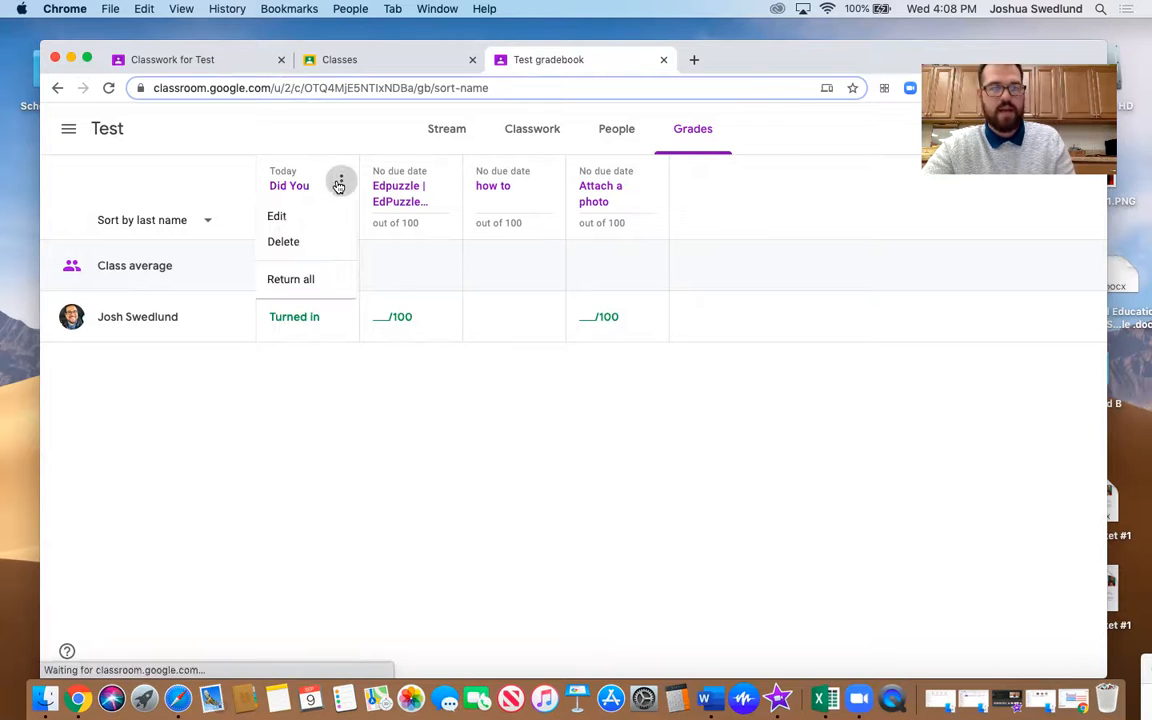
{"action": "left_click", "coordinate": [291, 244]}
{"action": "left_click", "coordinate": [659, 434]}
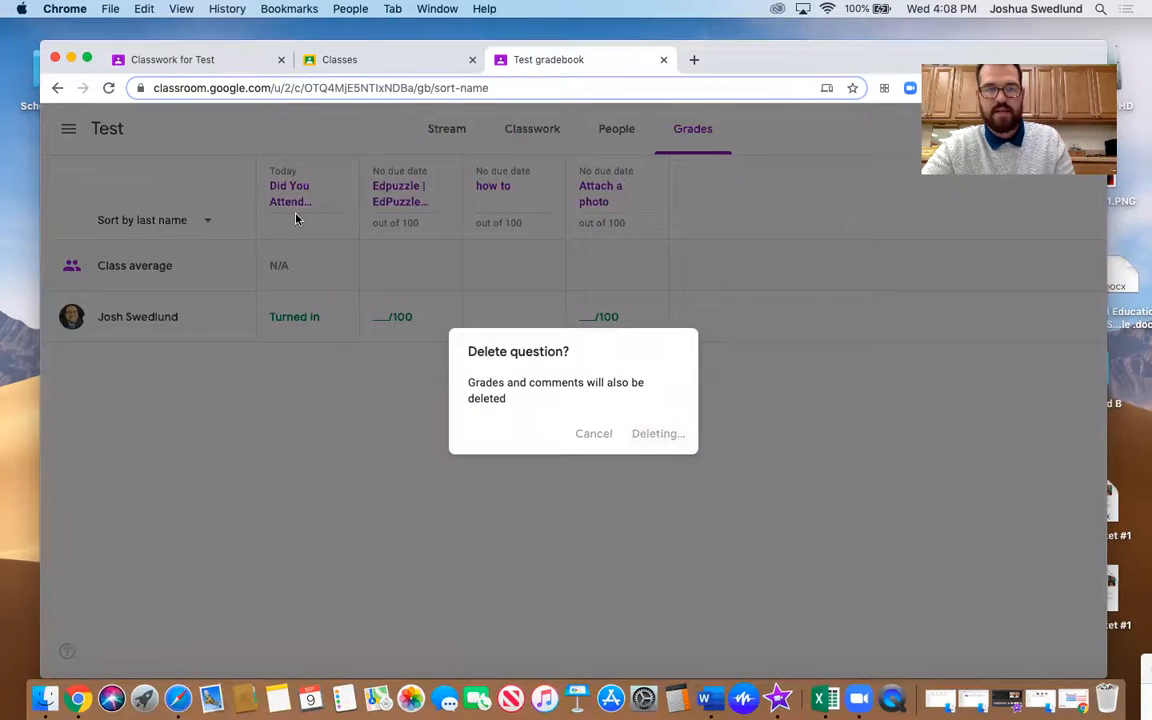